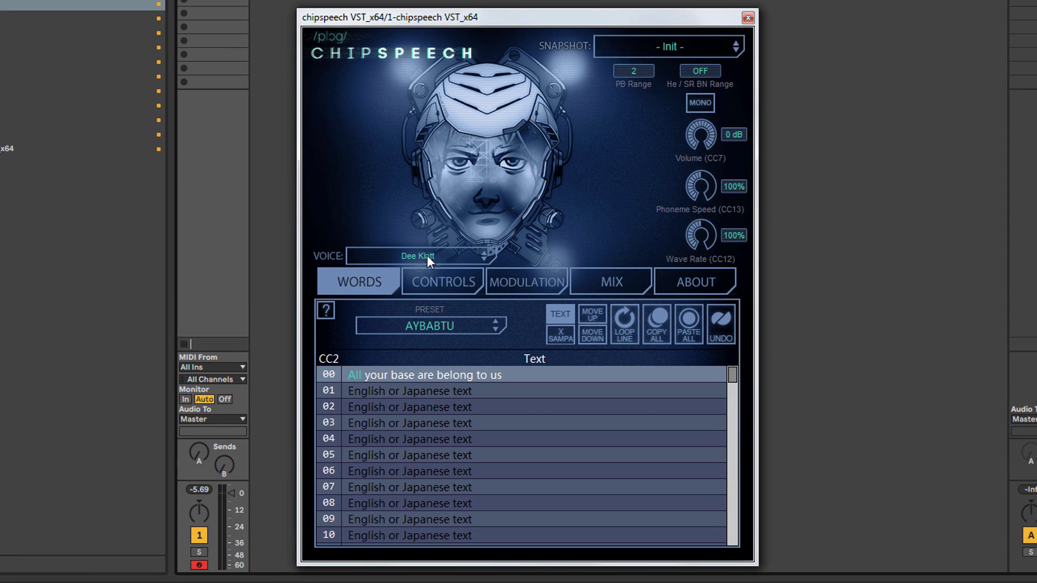
click(426, 255)
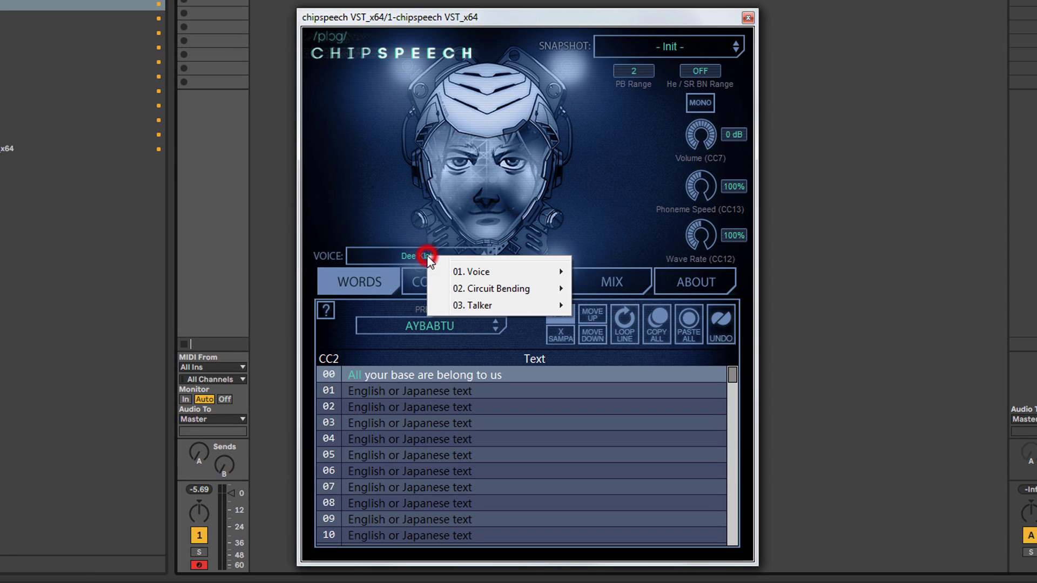
mouse_move(486, 274)
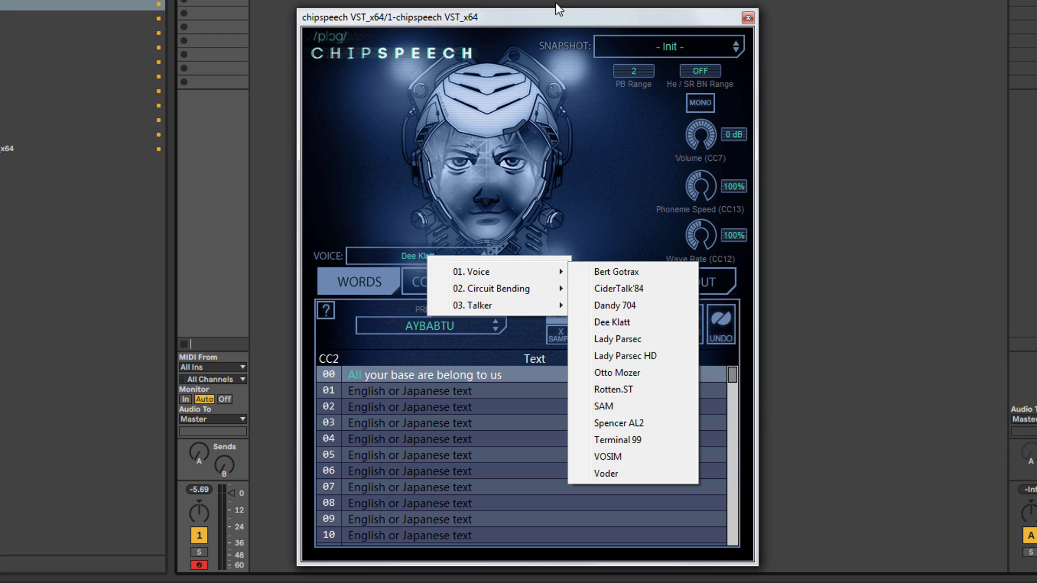
click(549, 17)
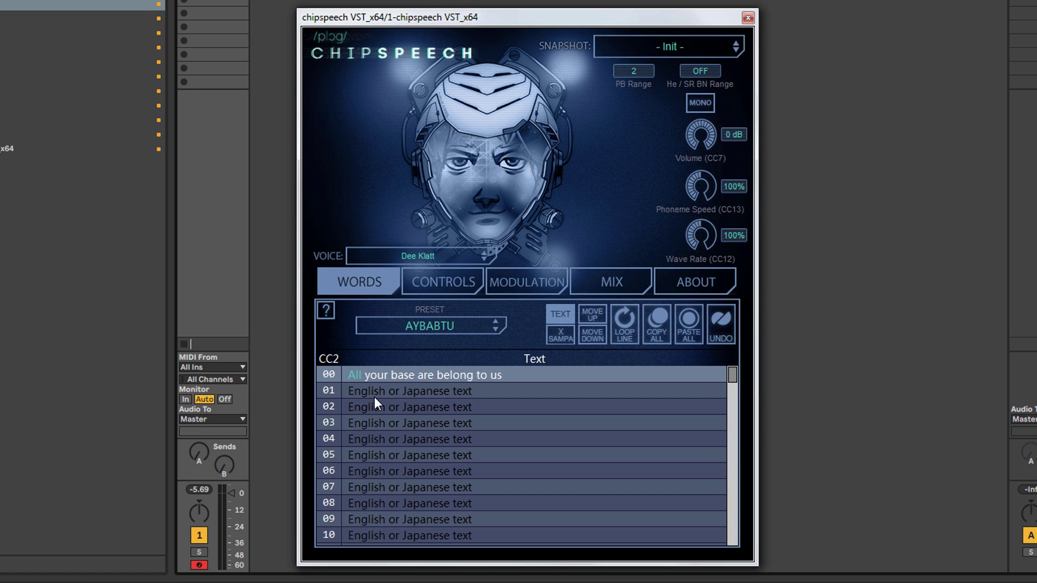
- Set the Chipspeech voice to Bert Gotrax
click(422, 258)
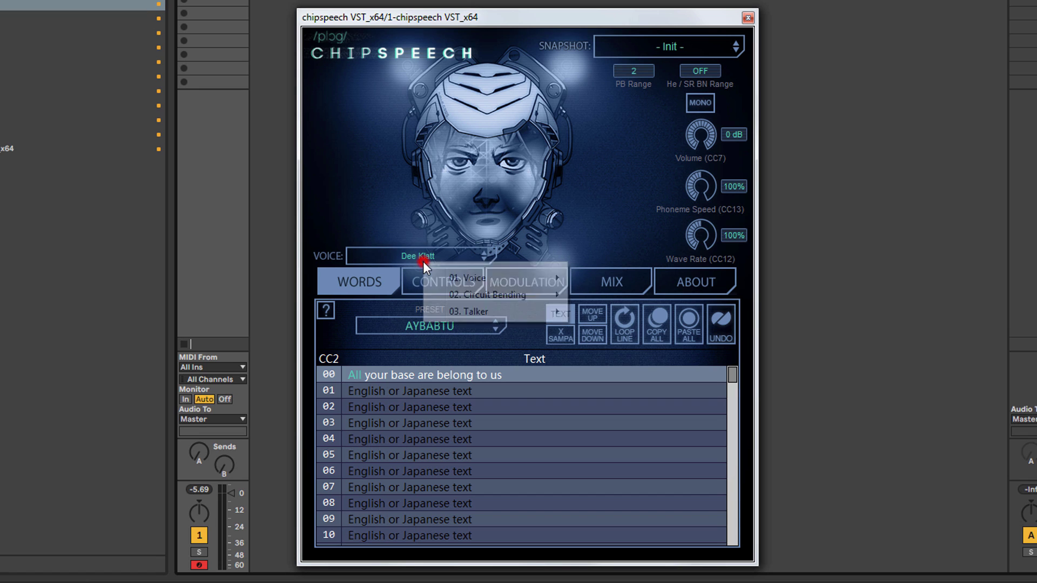
mouse_move(467, 280)
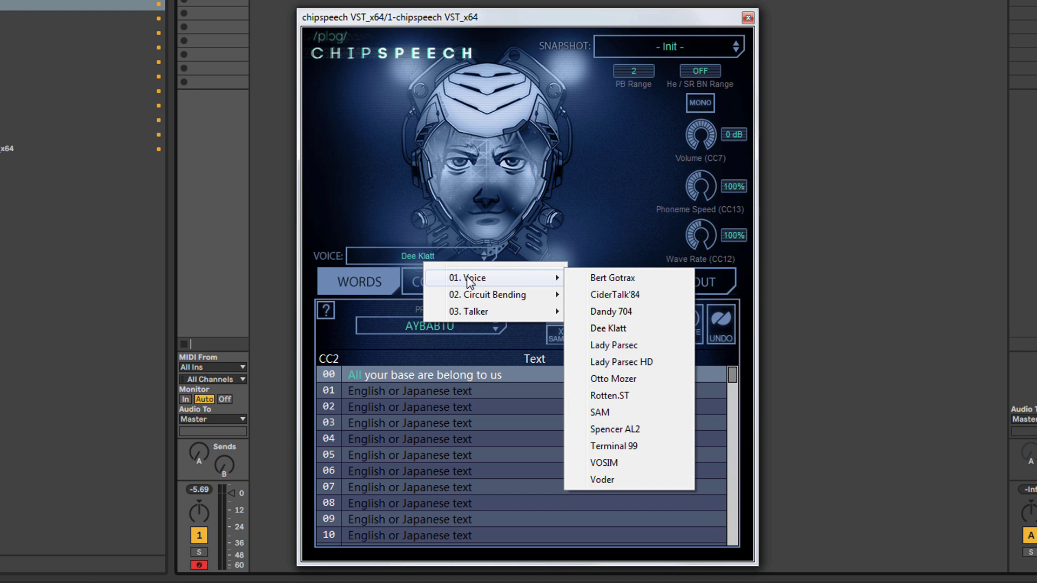
mouse_move(502, 312)
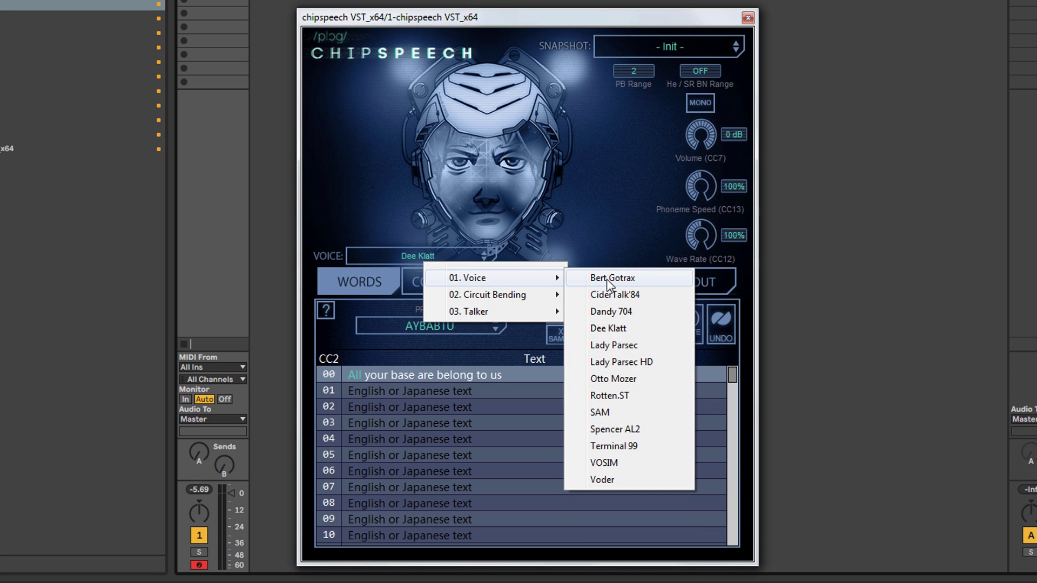
click(607, 278)
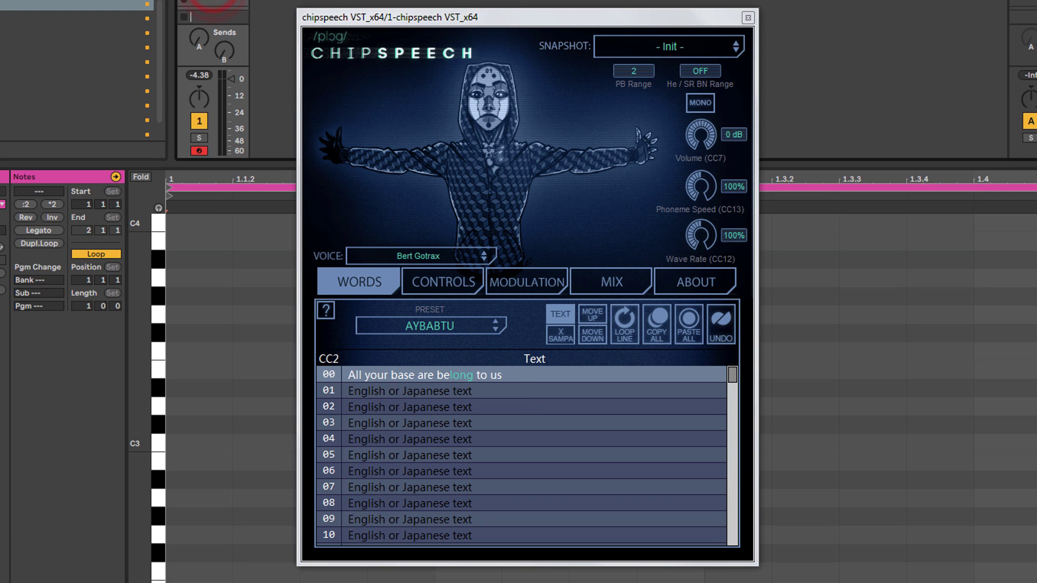
- Reposition the Chipspeech window over the clip editor and bring the piano roll's C0 to C1 range into view
drag(520, 23, 601, 39)
drag(142, 457, 151, 511)
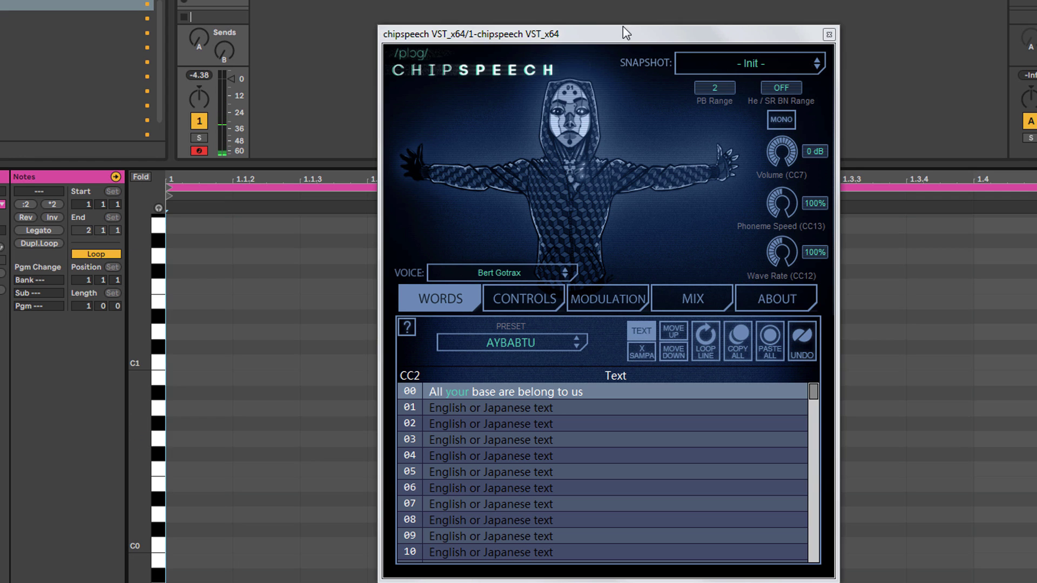
drag(611, 32, 431, 90)
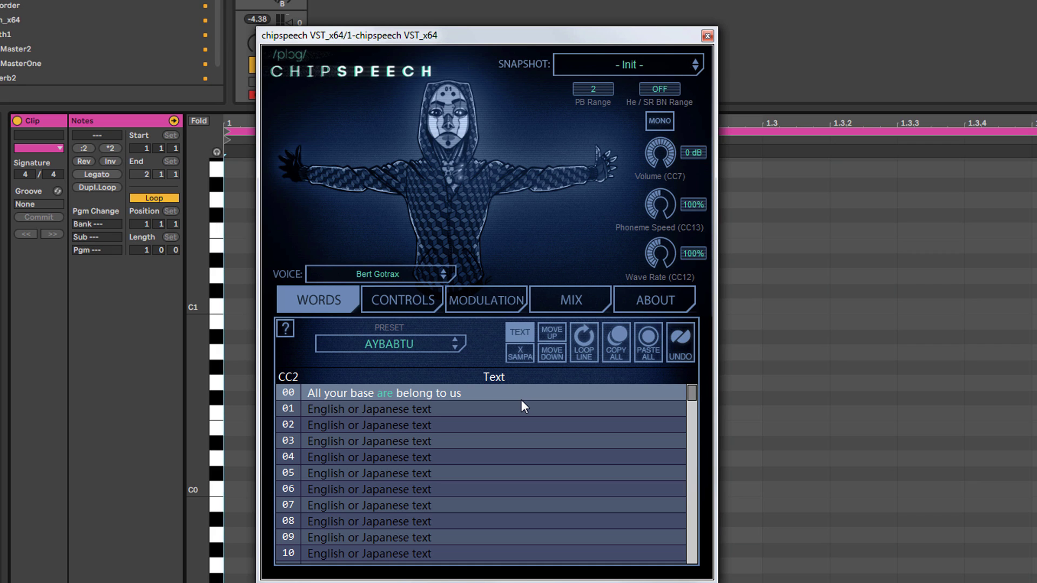
- Switch the voice to CiderTalk'84 and advance it through Dandy 704 to Dee Klatt
click(406, 275)
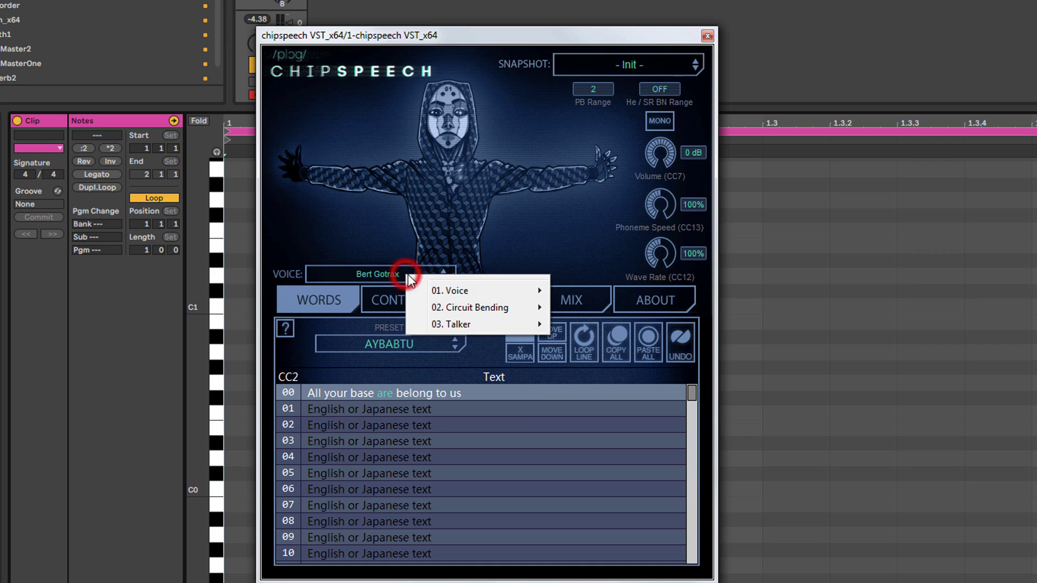
mouse_move(426, 290)
click(619, 306)
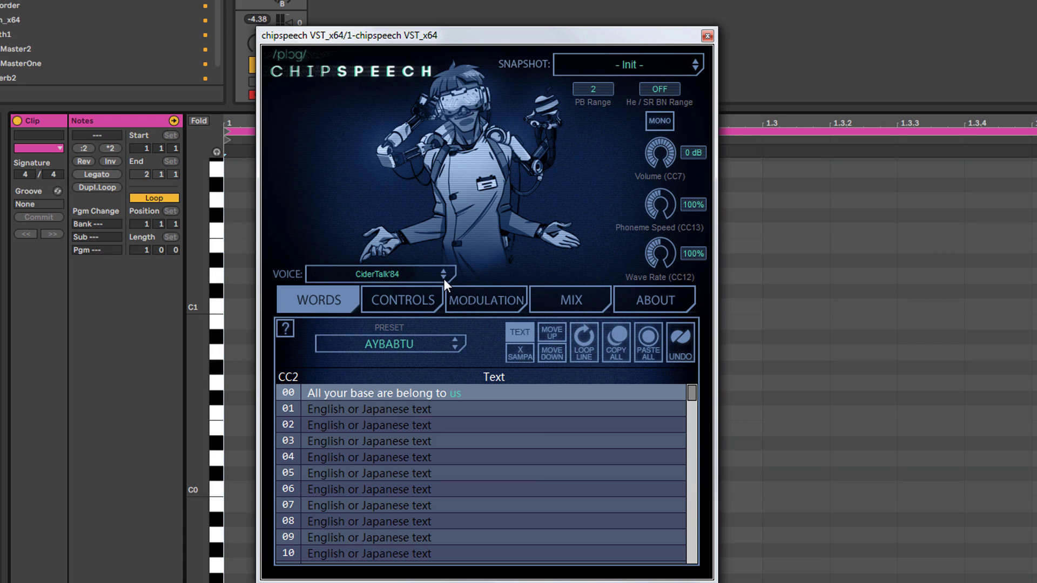
click(444, 278)
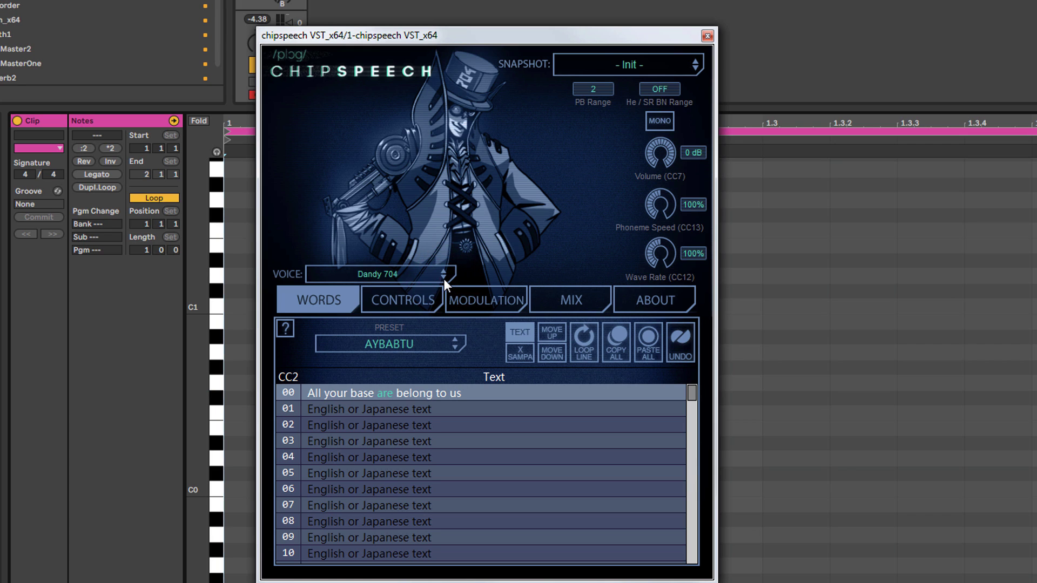
click(443, 278)
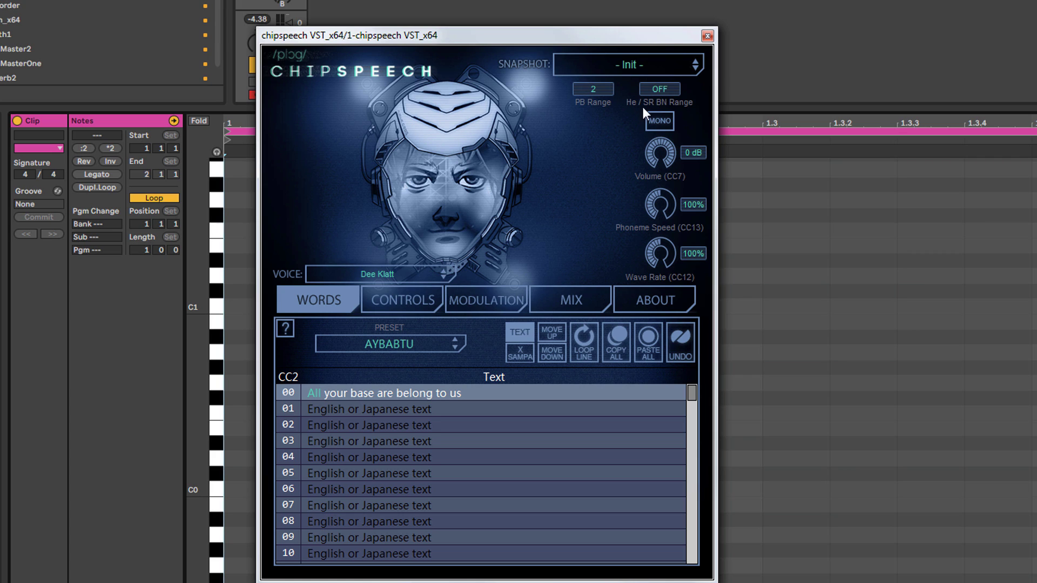
- Try the POLY mode on the Dee Klatt voice and return it to MONO
click(654, 121)
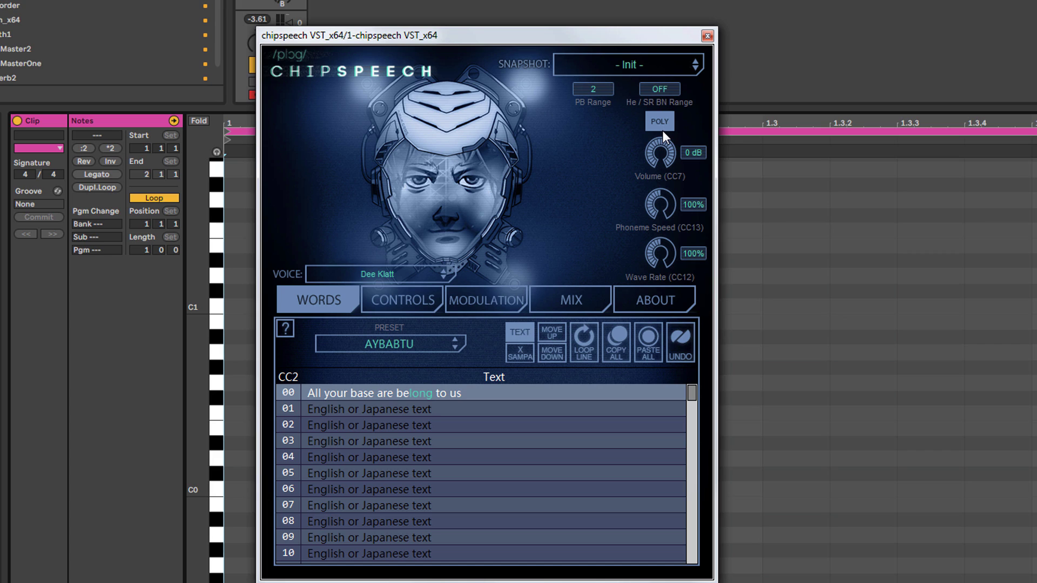
click(661, 128)
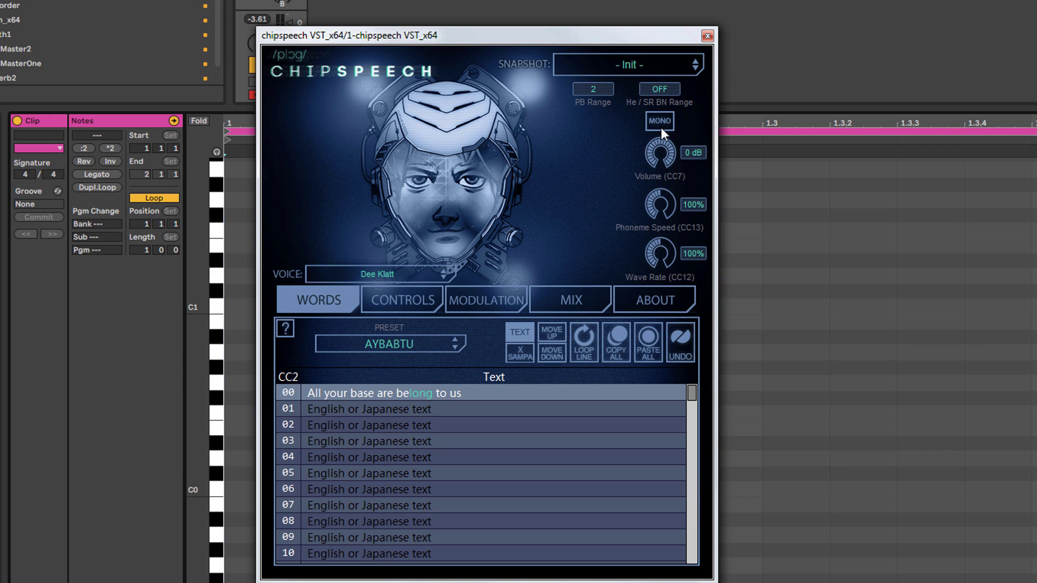
- Switch the voice to Lady Parsec and advance it through Lady Parsec HD to Otto Mozer
click(383, 278)
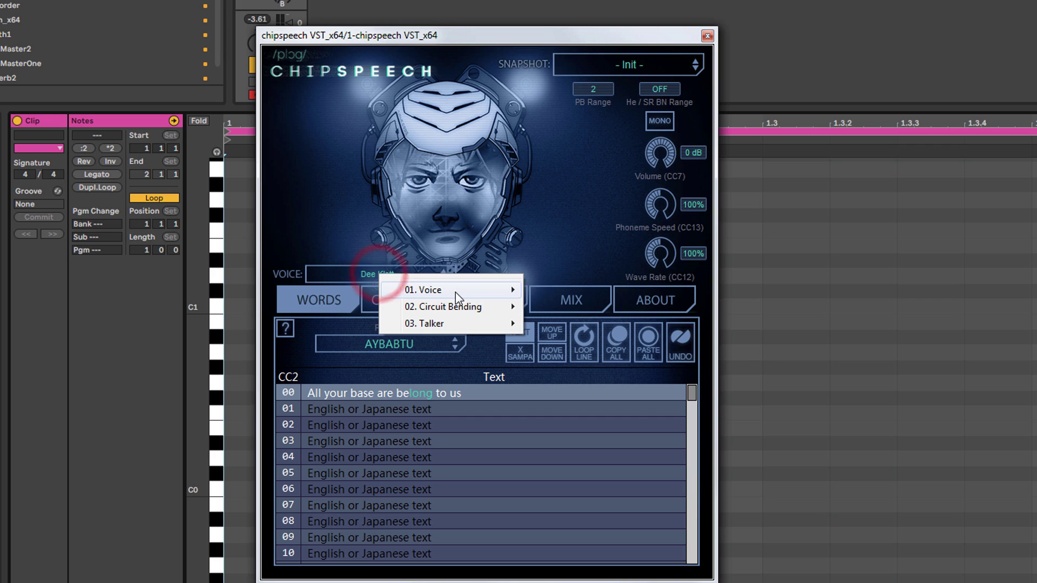
mouse_move(486, 291)
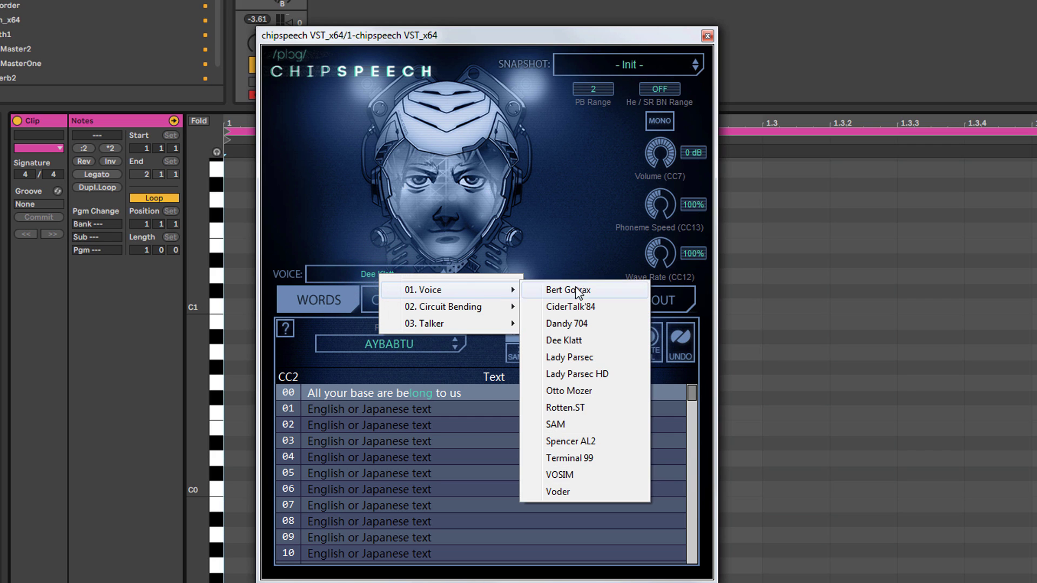
click(569, 357)
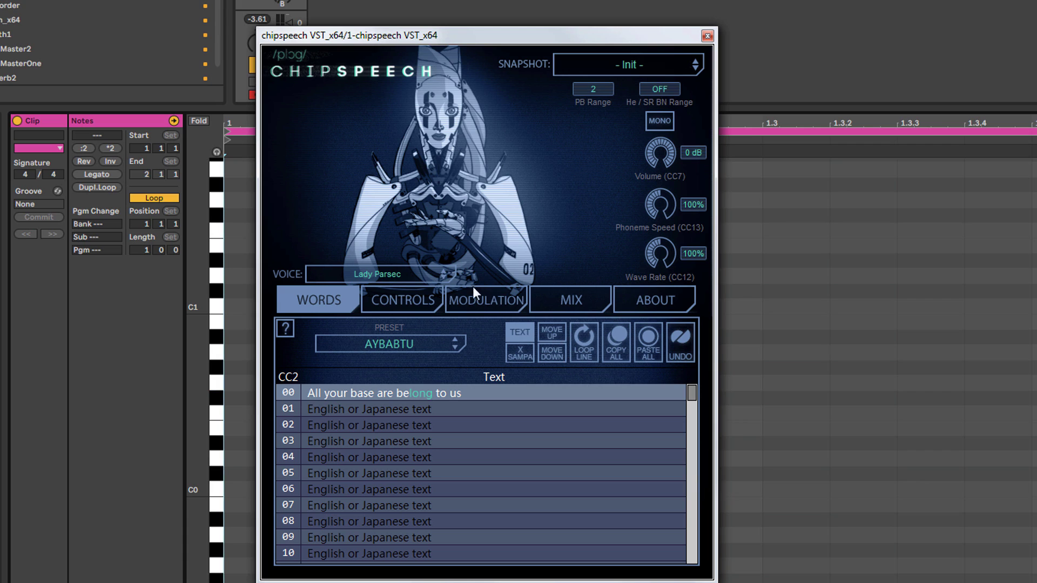
click(445, 277)
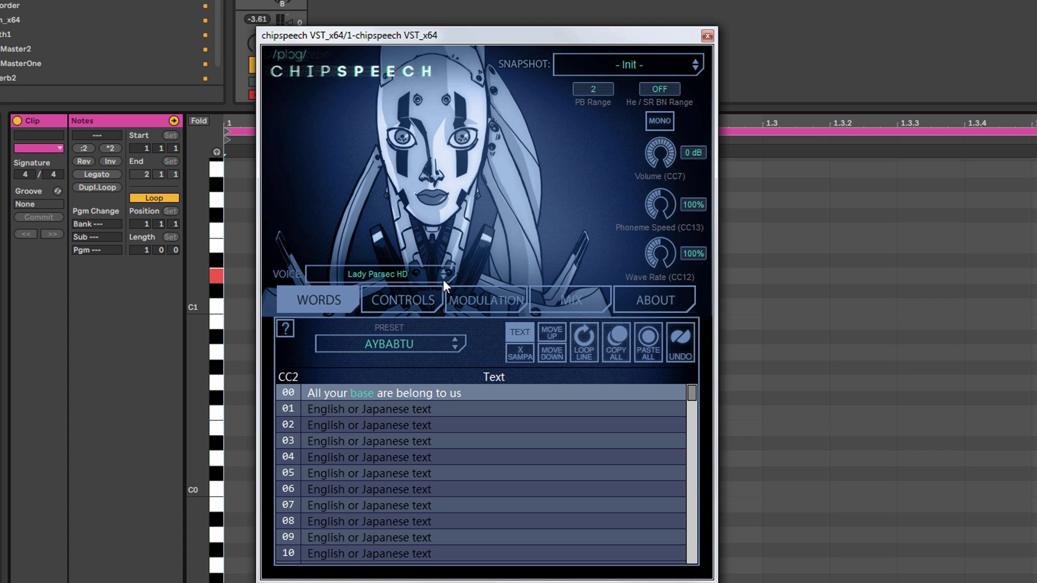
click(443, 277)
click(397, 268)
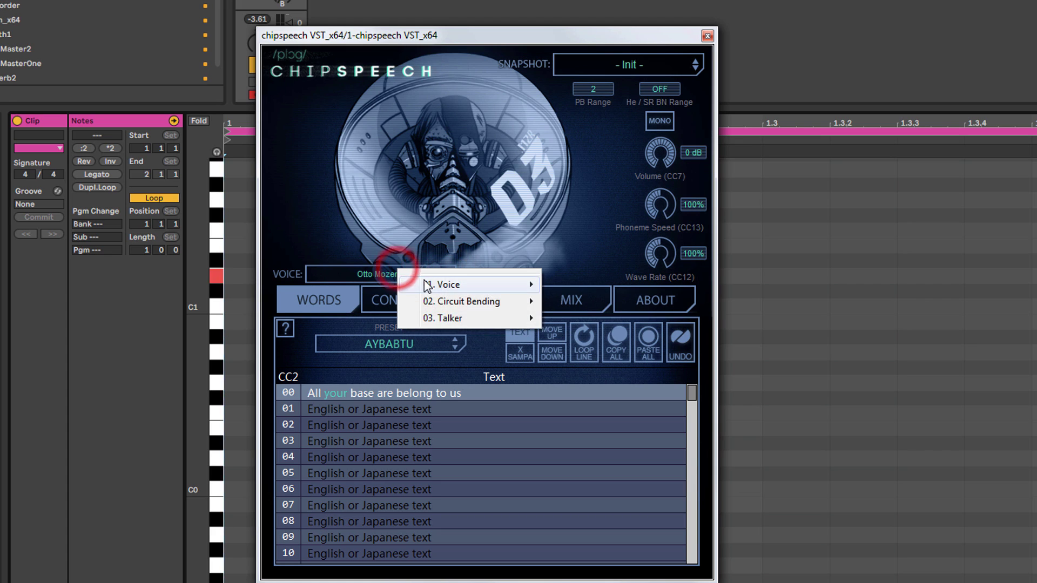
mouse_move(427, 286)
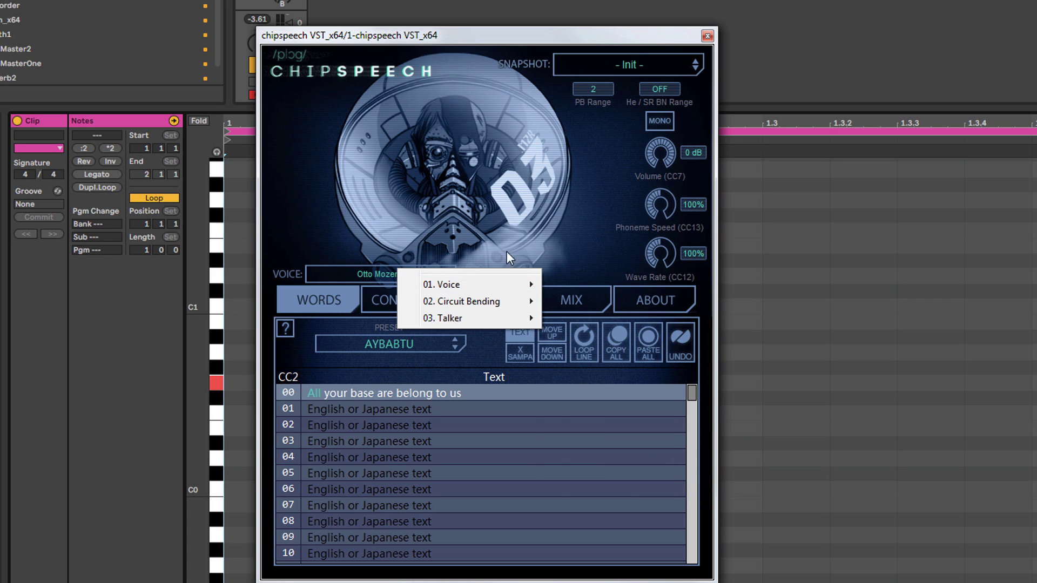
click(527, 250)
- Advance the voice through Rotten.ST and SAM to Spencer AL2
click(444, 276)
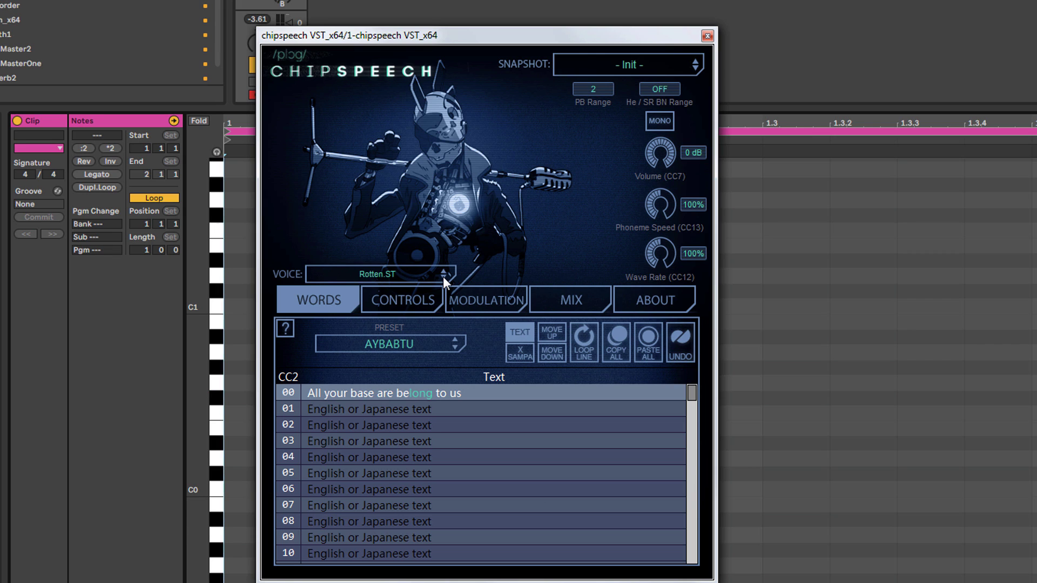
click(443, 276)
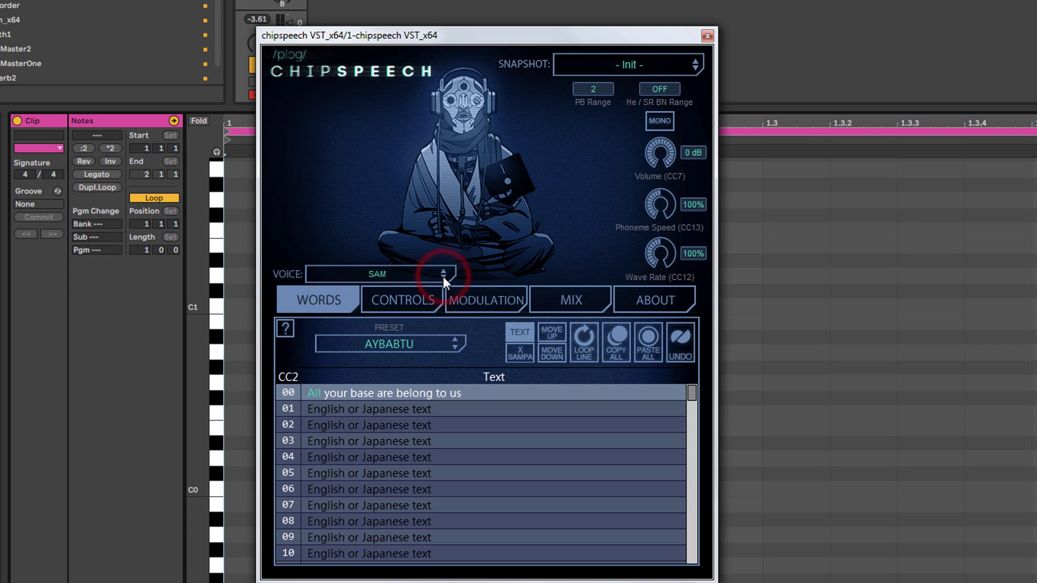
click(443, 276)
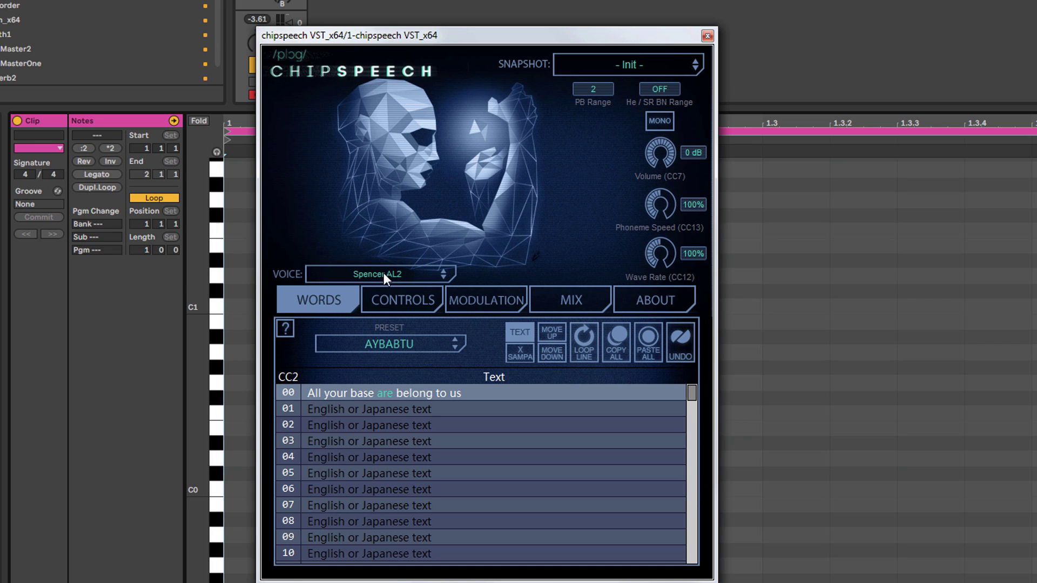
- Set the voice to the TSI Bending circuit-bending engine
click(385, 274)
mouse_move(437, 289)
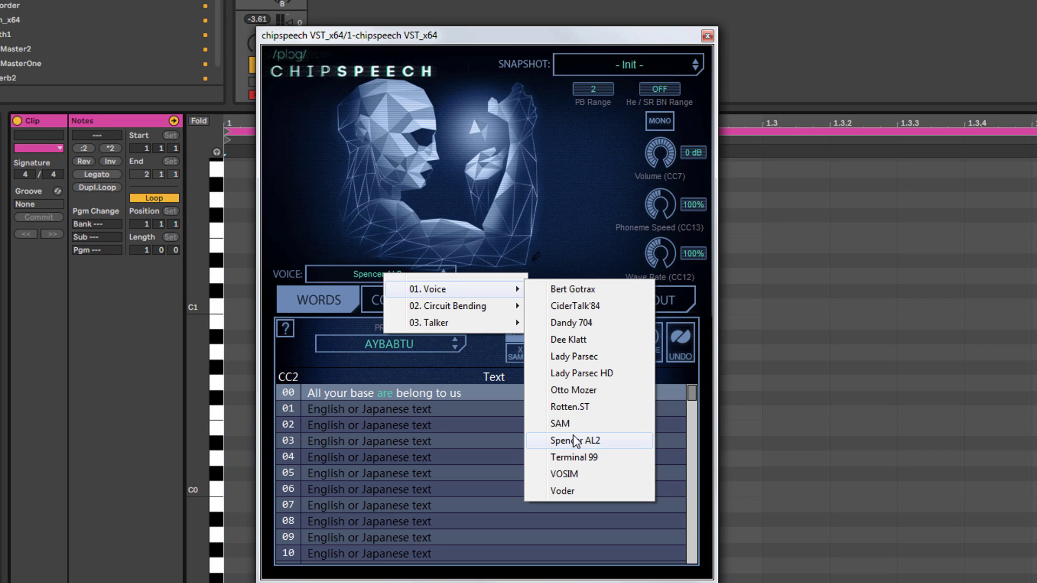
mouse_move(461, 307)
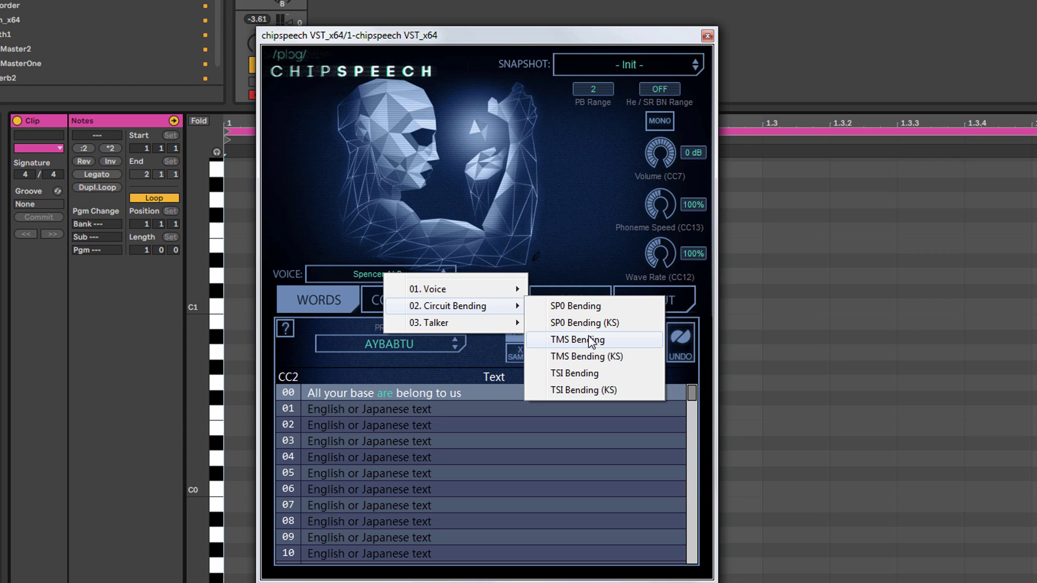
click(579, 374)
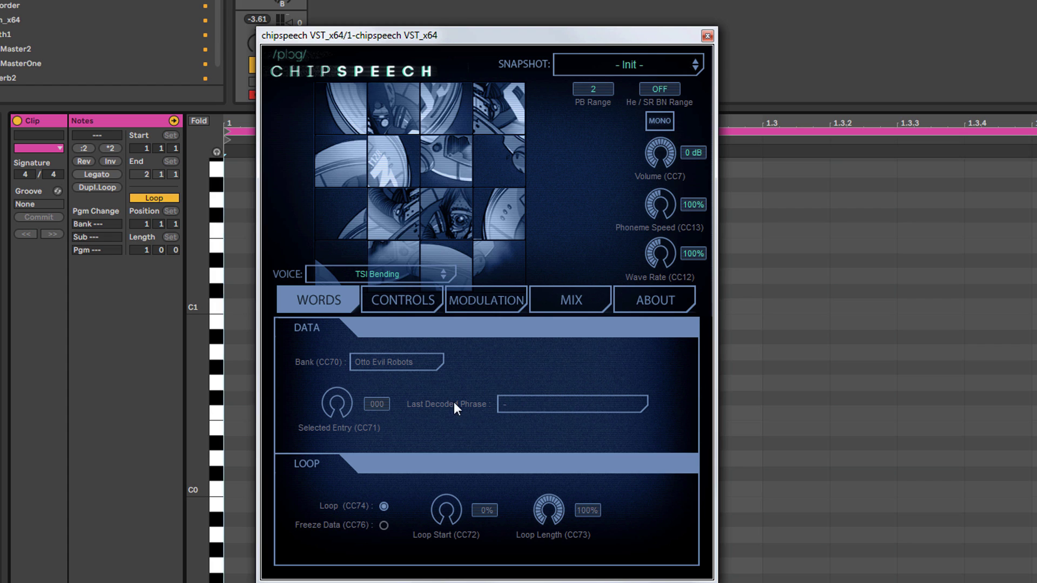
- Set the TSI Bending data bank to Otto Calc+
click(389, 363)
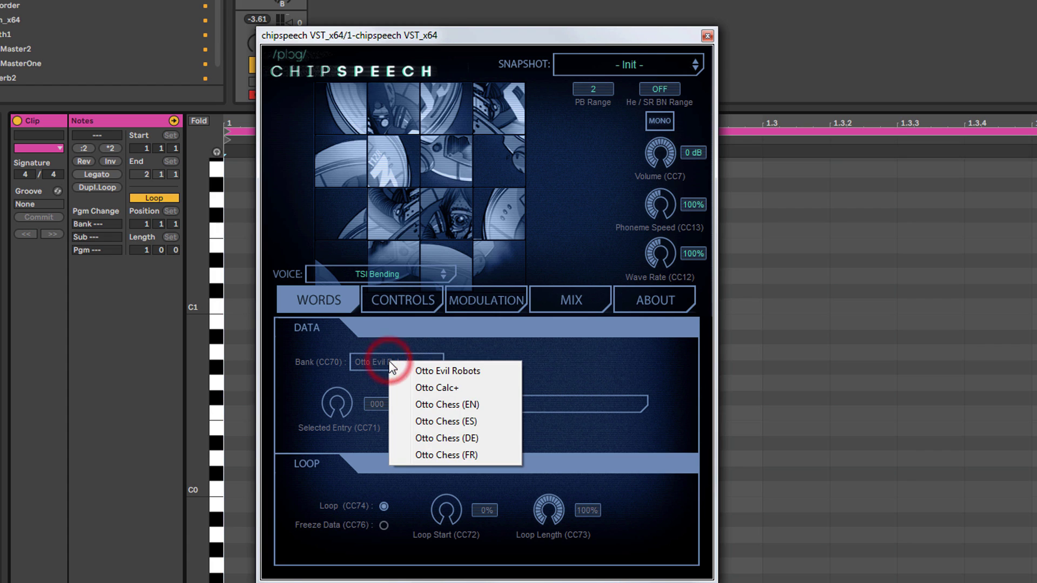
click(567, 348)
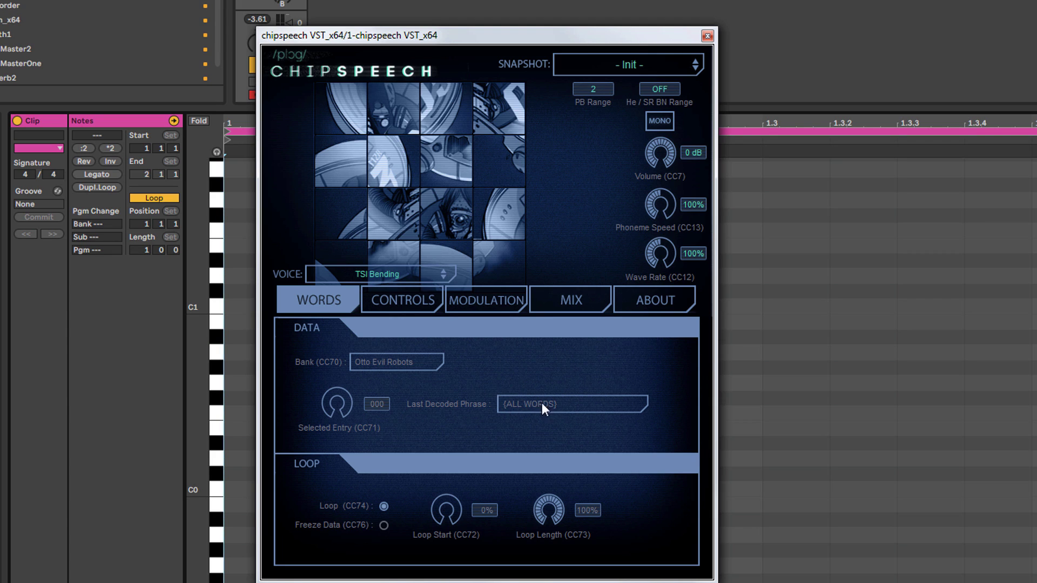
click(391, 362)
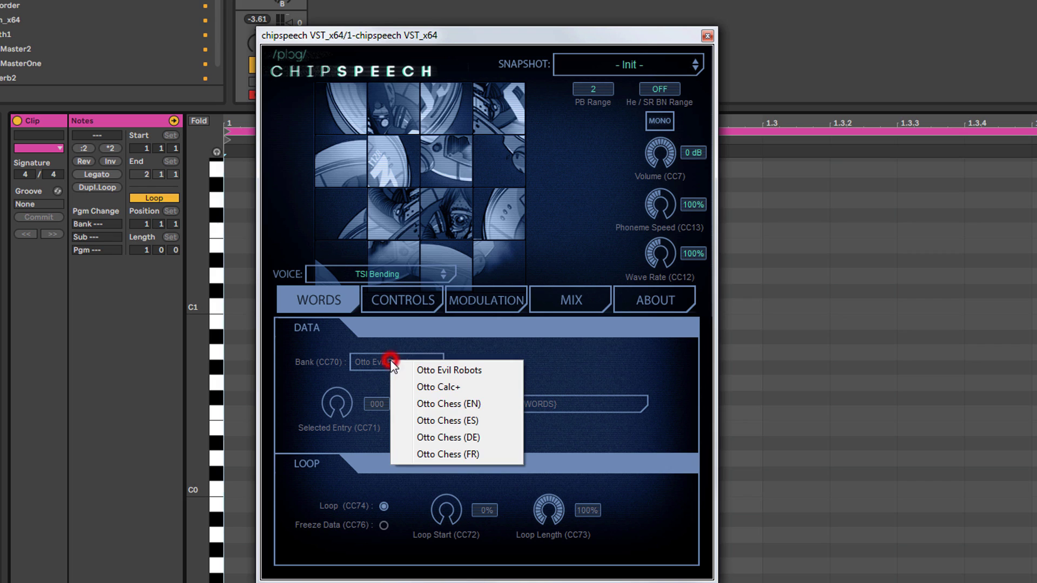
click(442, 388)
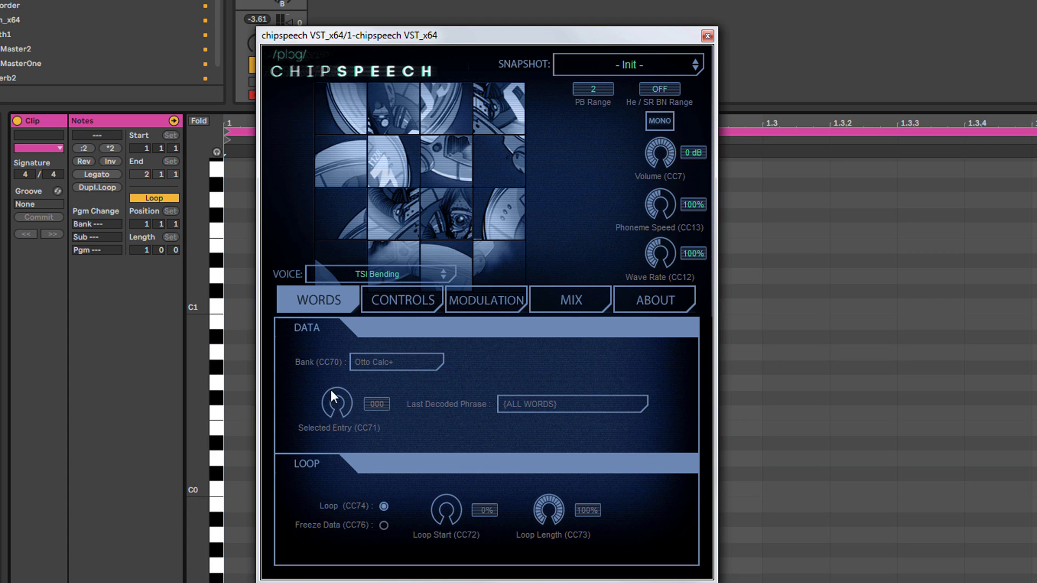
- Set the Selected Entry of the Otto Calc+ bank to 016 and turn off Loop
drag(334, 400, 374, 416)
drag(332, 409, 320, 392)
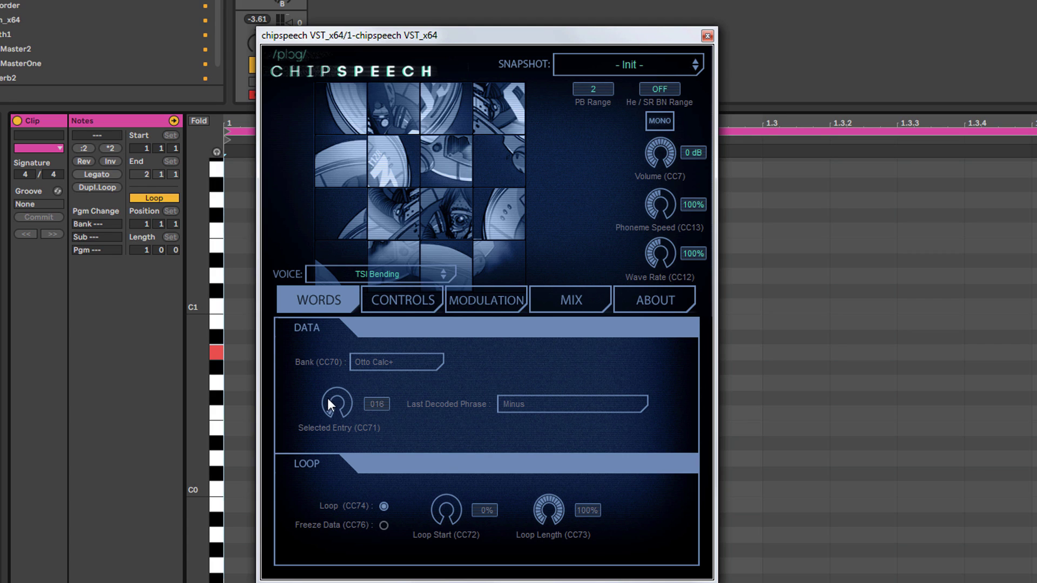
click(383, 507)
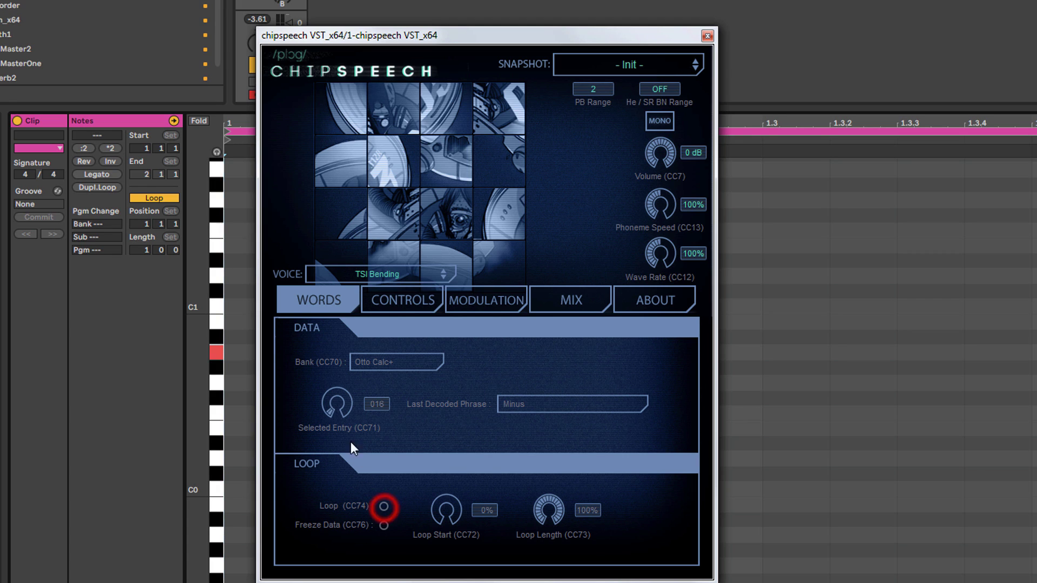
- Try Selected Entry 026, lower it to 008, and set the data bank to Otto Evil Robots
drag(331, 404, 330, 391)
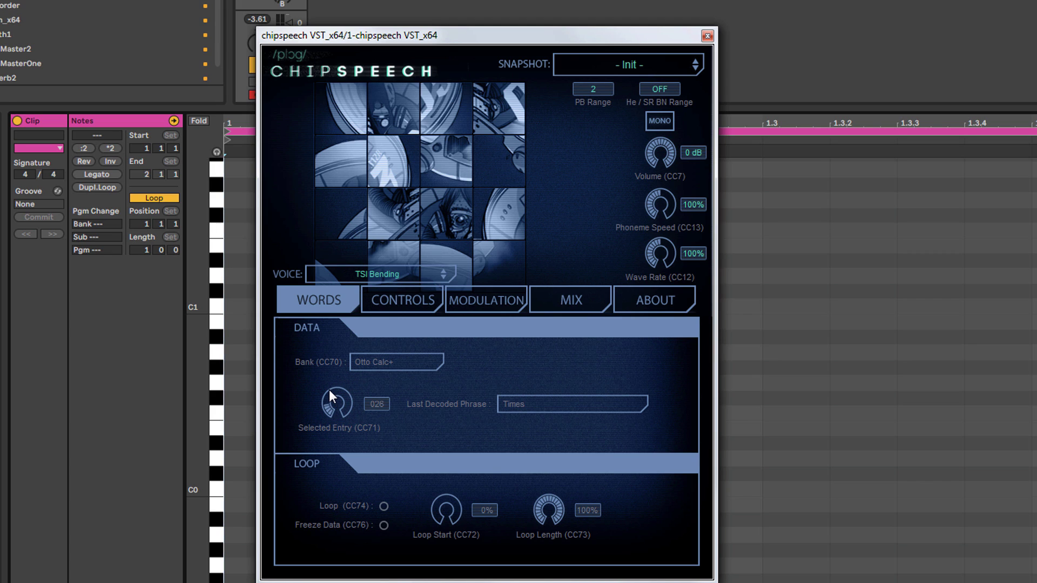
drag(330, 391, 340, 440)
click(397, 362)
click(447, 375)
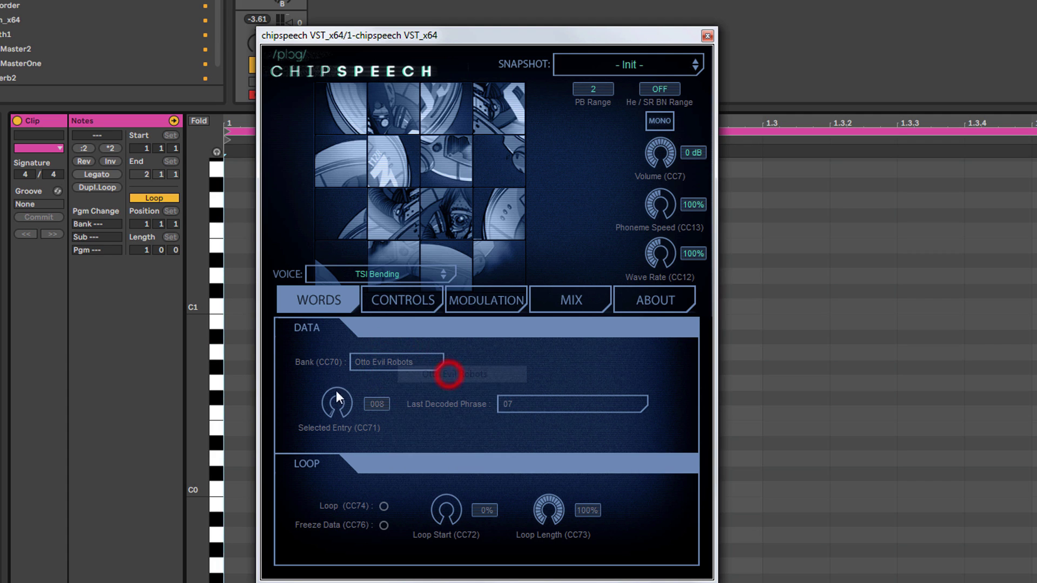
- Raise the Selected Entry of the Otto Evil Robots bank to 031 and on to 048
mouse_move(334, 392)
mouse_down()
mouse_move(320, 387)
mouse_move(328, 388)
mouse_up()
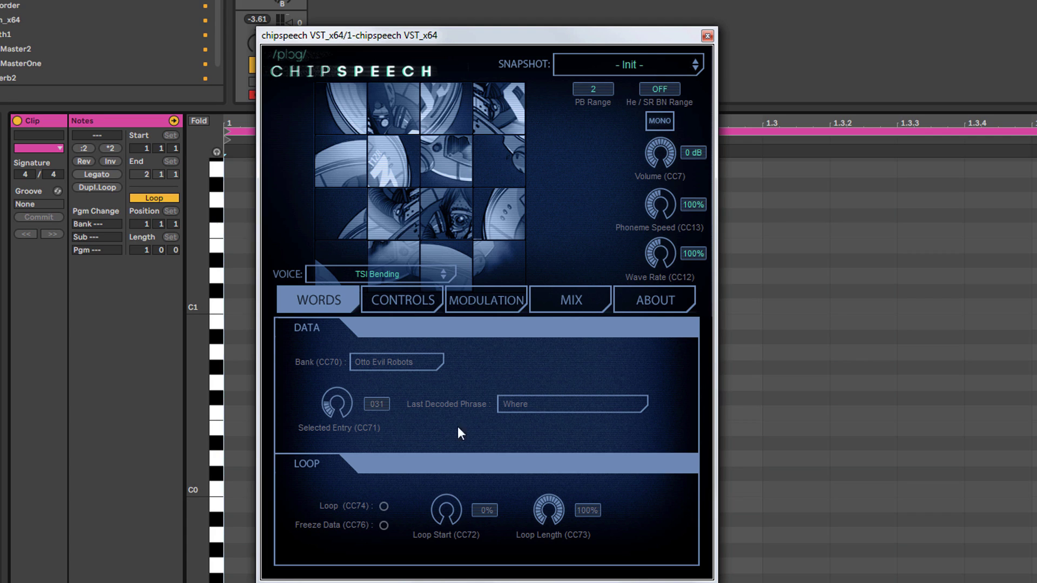
drag(330, 402, 328, 394)
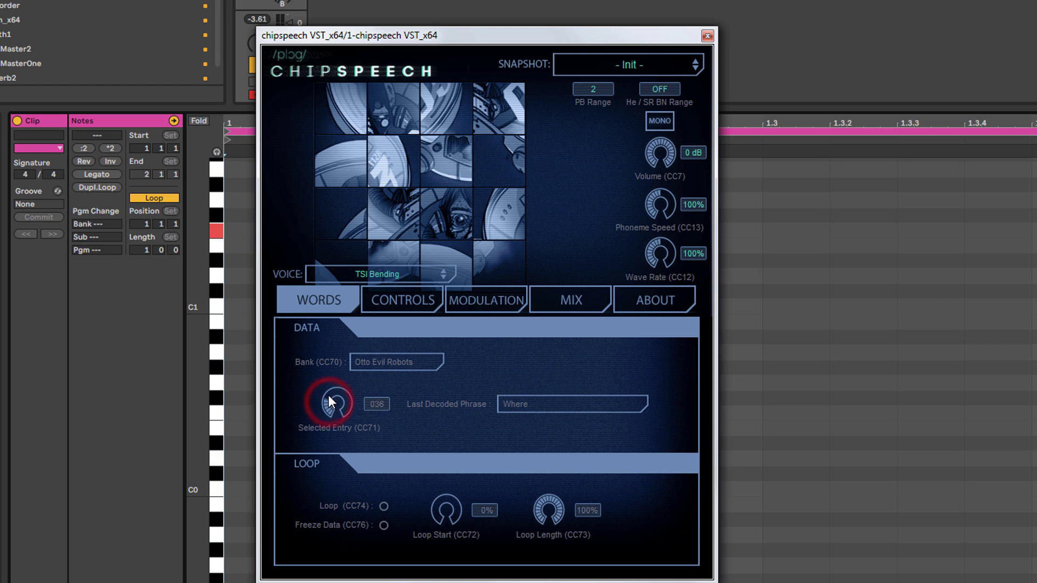
click(390, 361)
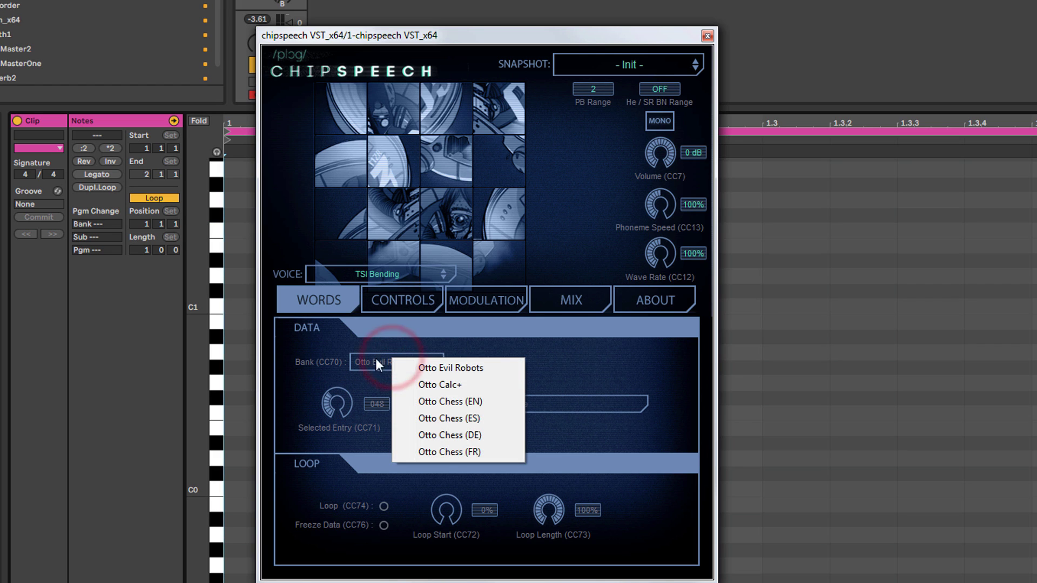
click(326, 345)
- Set the voice to the TMS Bending circuit-bending engine and lower its Selected Entry to 000
click(367, 268)
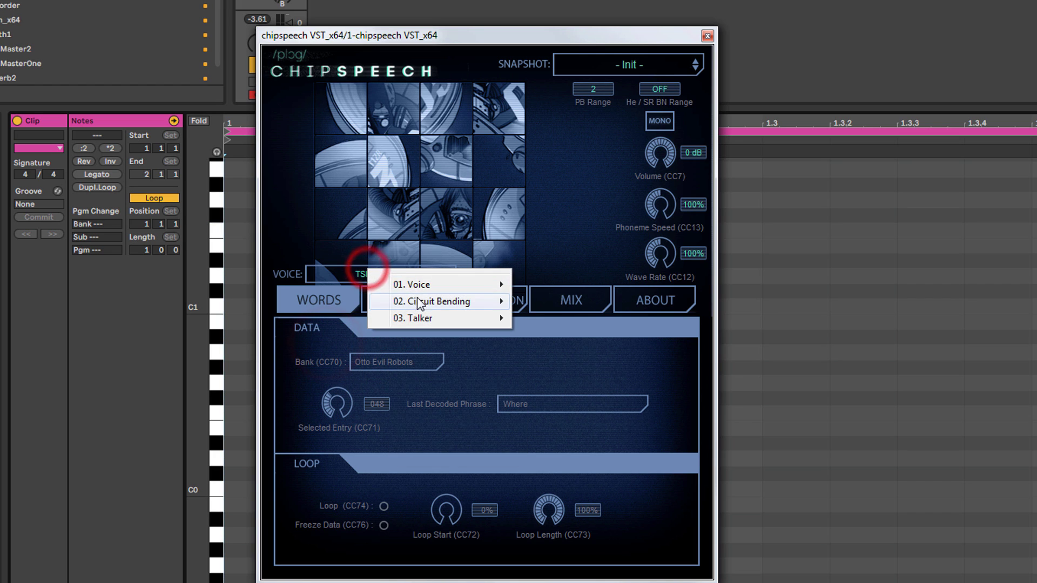
mouse_move(426, 306)
click(588, 333)
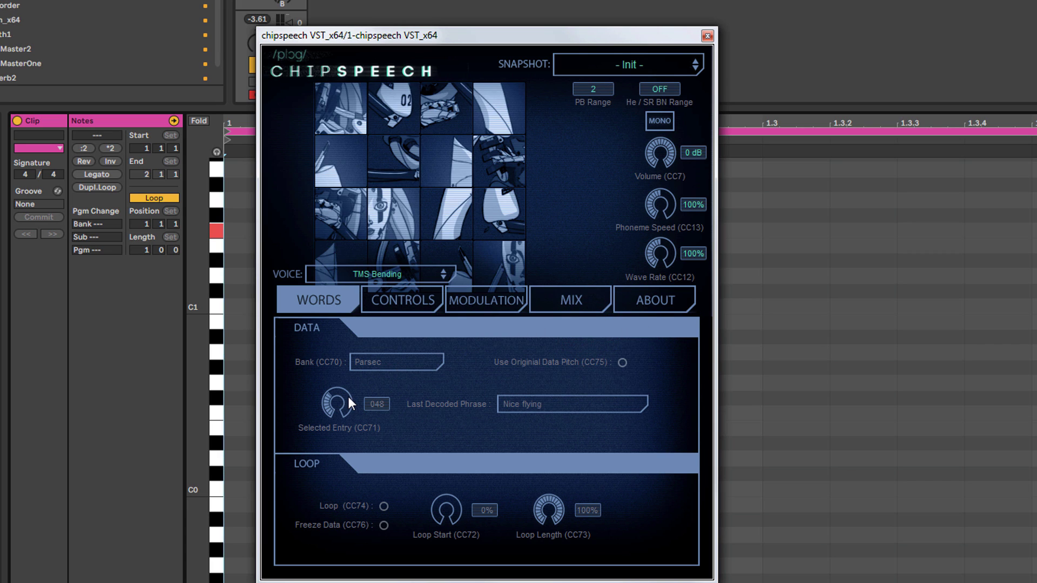
drag(345, 404, 347, 449)
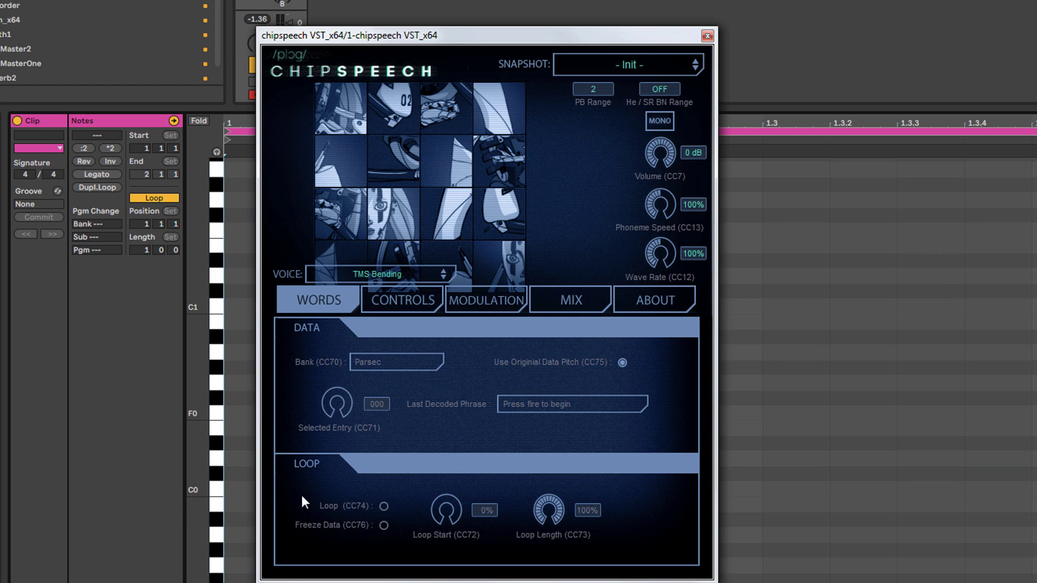
- Try the Loop and Freeze Data options on the Parsec bank's first entry, leaving both off
click(384, 506)
click(385, 504)
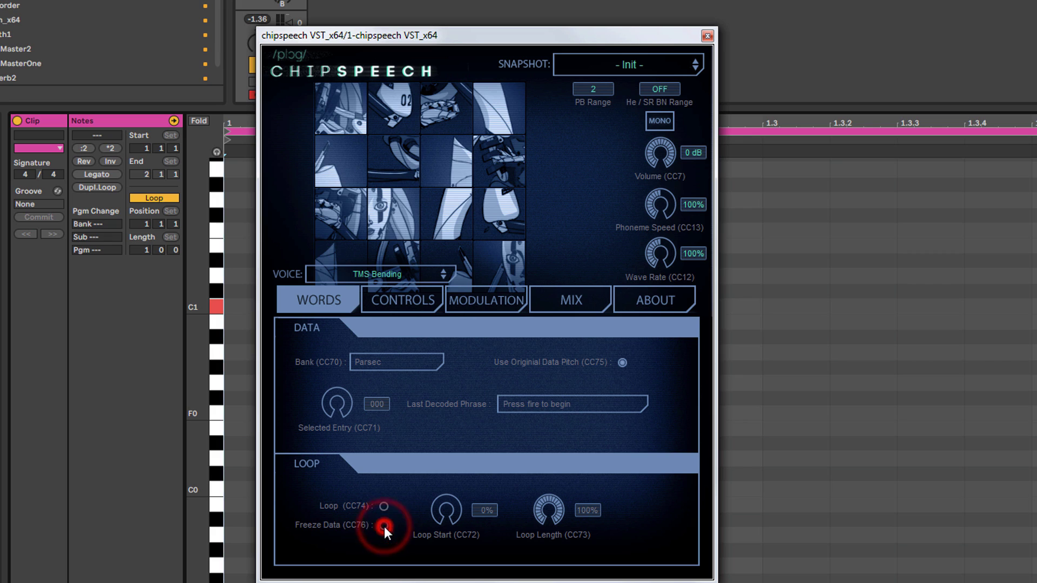
click(384, 526)
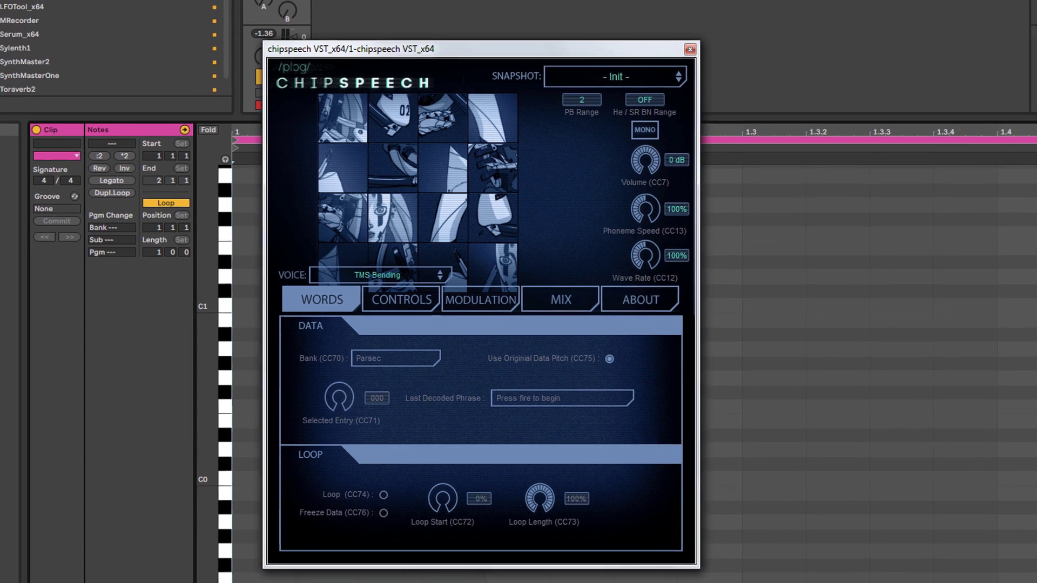
- Show the track's device chain, reposition the Chipspeech window, and set Loop Start to 4%
click(903, 568)
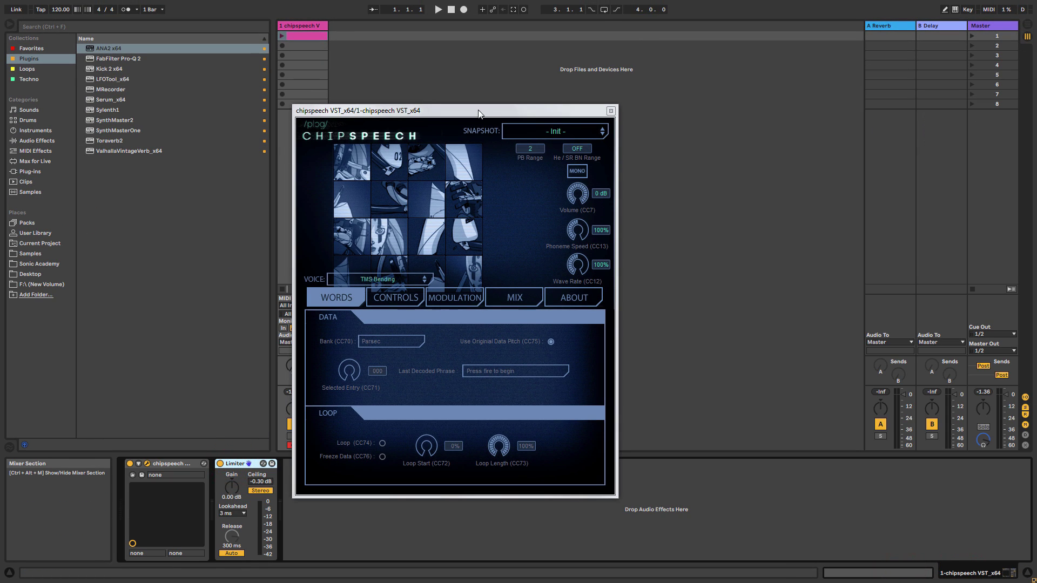
drag(478, 113, 544, 65)
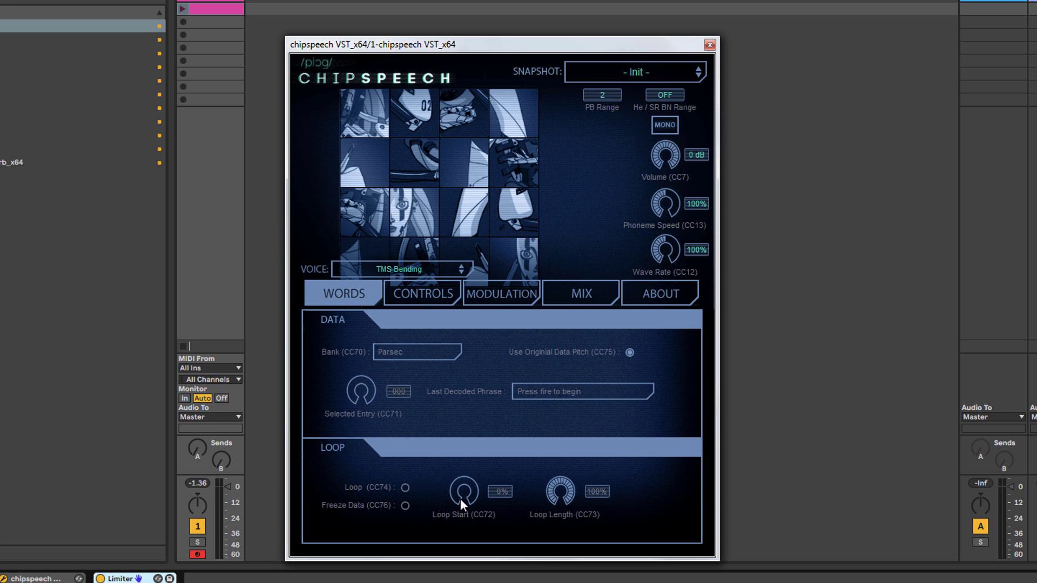
drag(461, 497, 459, 493)
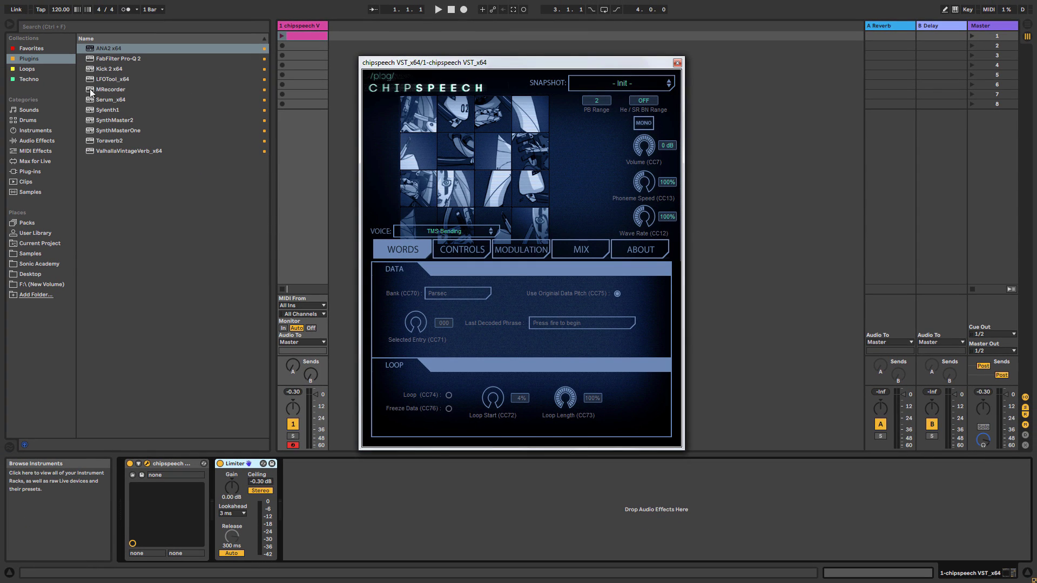
- Insert the Native Instruments Replika delay between Chipspeech and the Limiter and load its Echo Canyon preset
click(31, 172)
click(81, 141)
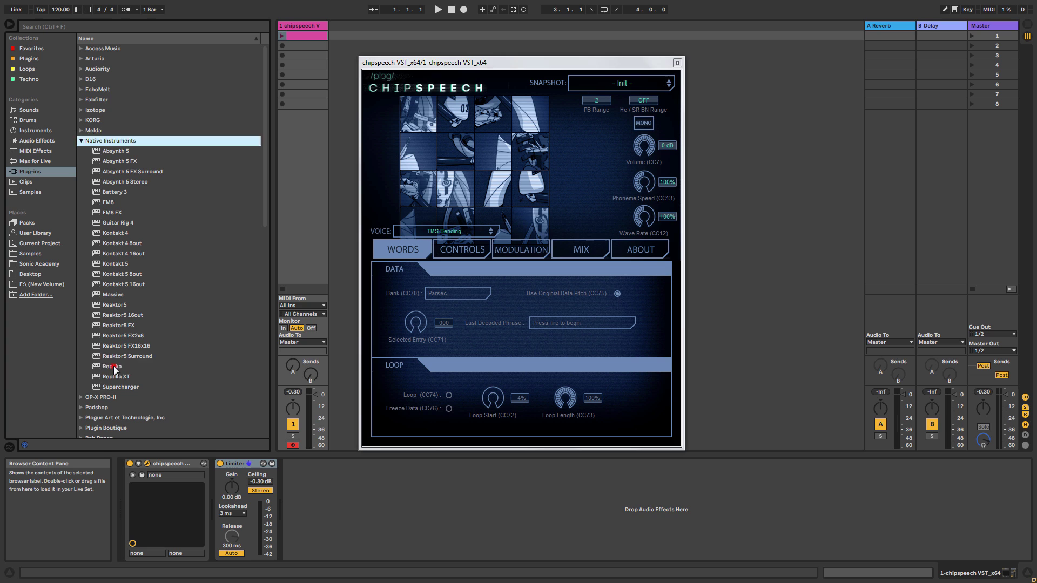
drag(114, 366, 242, 468)
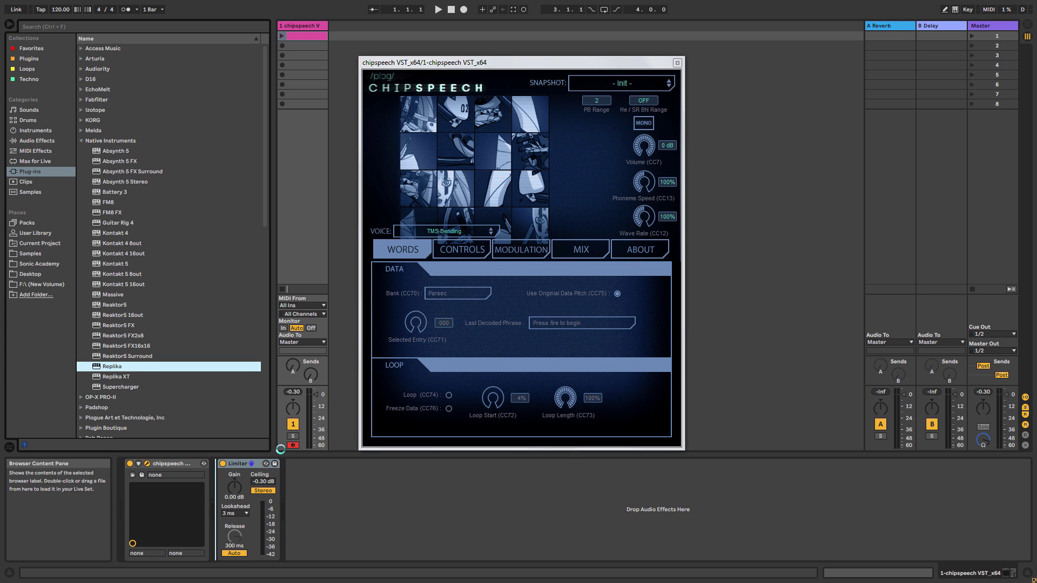
click(534, 82)
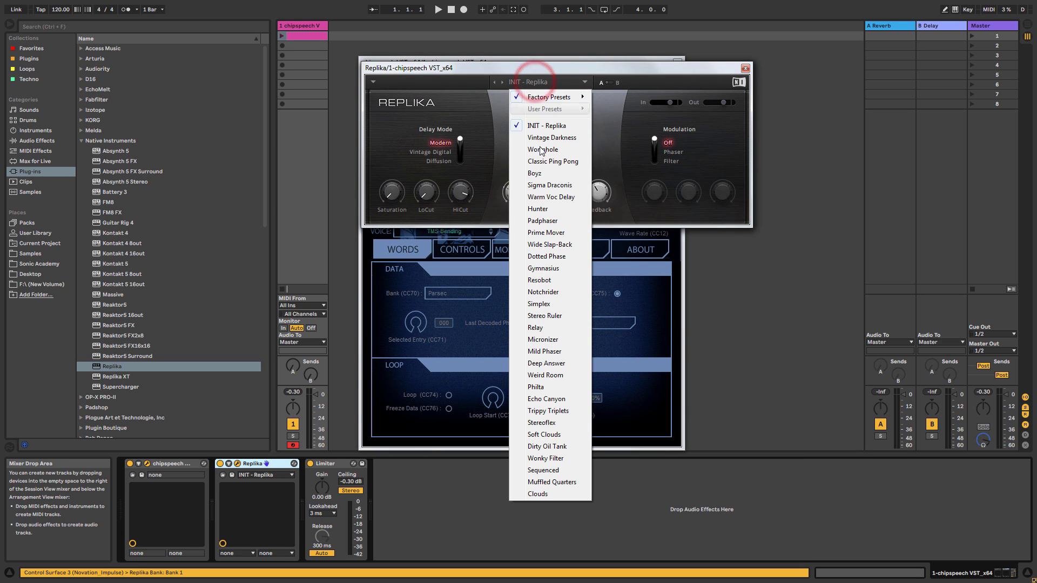
click(545, 398)
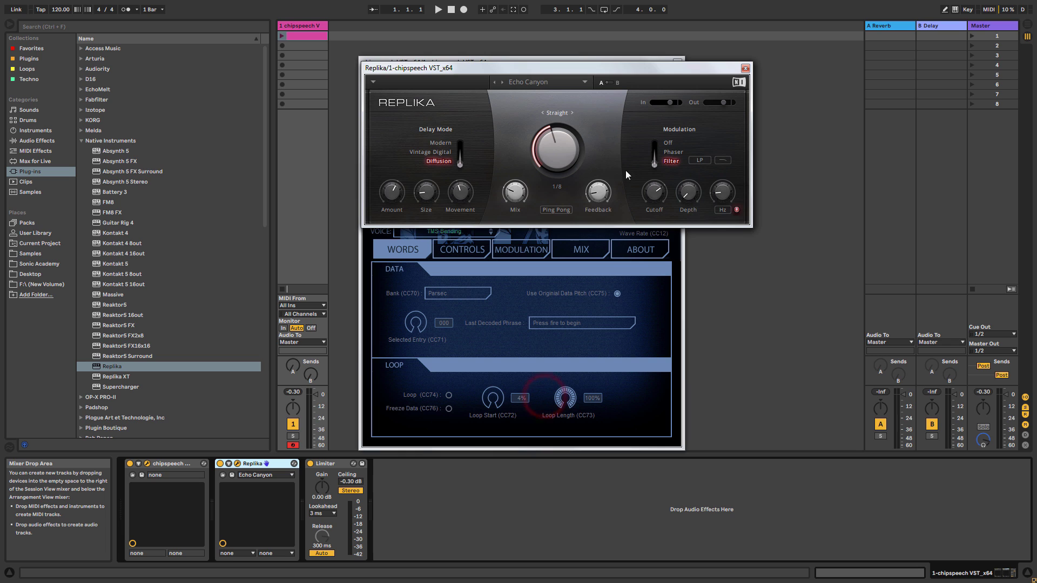
- Adjust Replika's Feedback and arrange the Replika and Chipspeech windows side by side
click(597, 191)
drag(559, 72, 737, 73)
drag(502, 62, 347, 48)
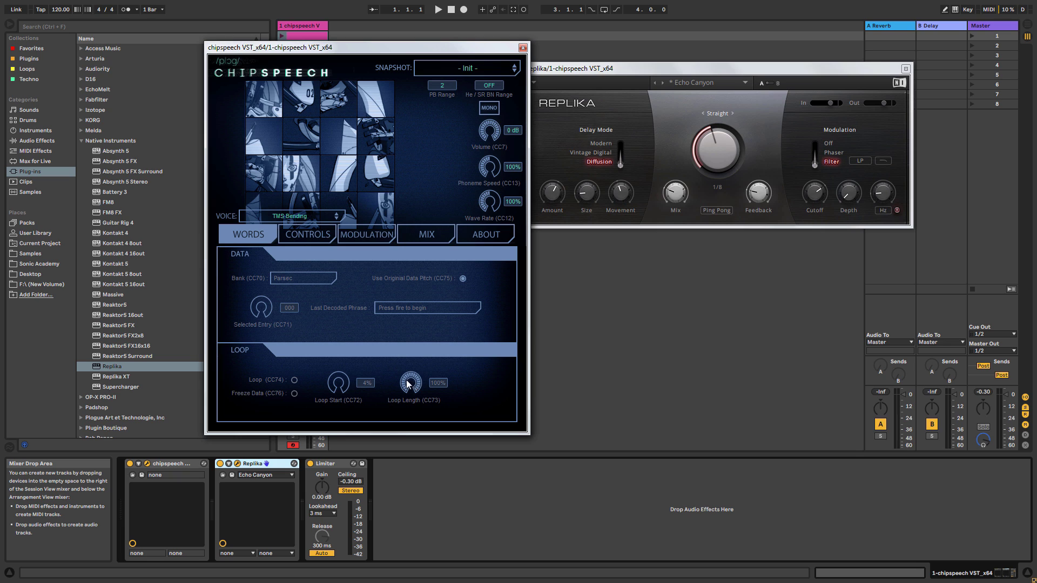
- Set Chipspeech's Loop Length to 24% and Loop Start to 7%
drag(410, 382, 403, 437)
drag(332, 388, 336, 388)
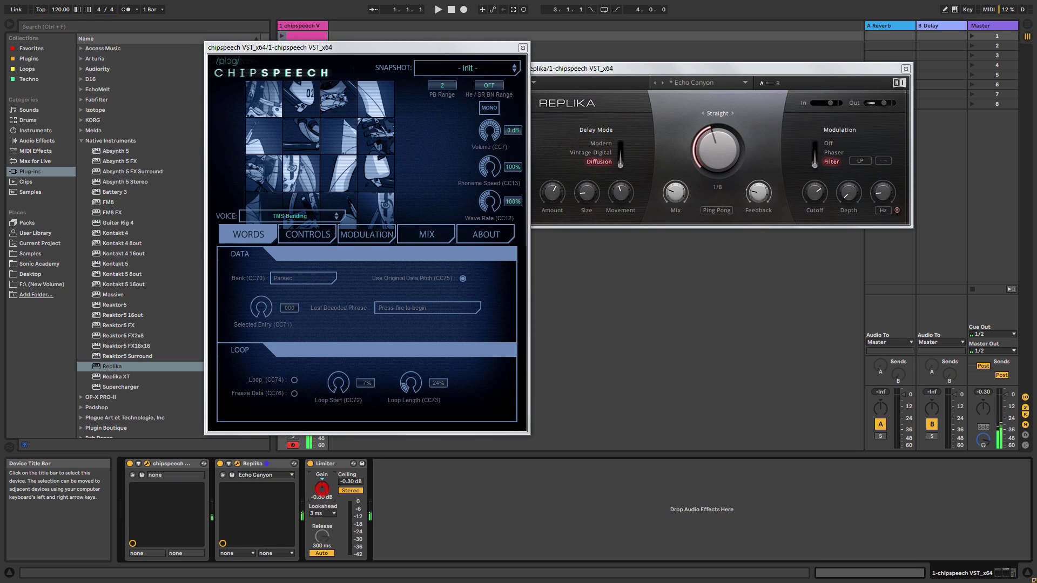
- Lower the Limiter gain to -2.00 dB, Chipspeech's Loop Length to 12%, and Replika's Mix
drag(322, 485, 321, 492)
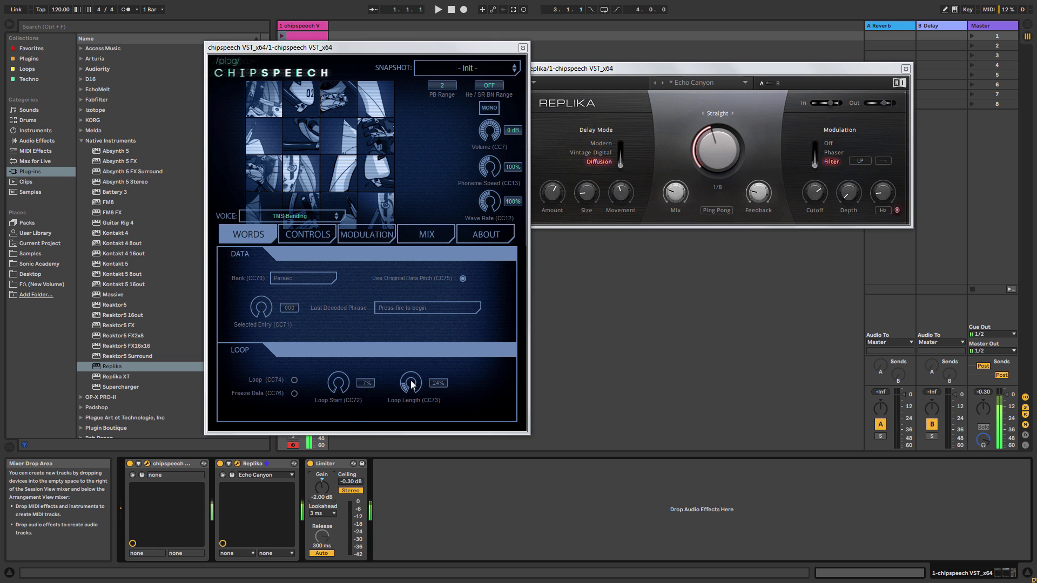
drag(411, 385, 404, 399)
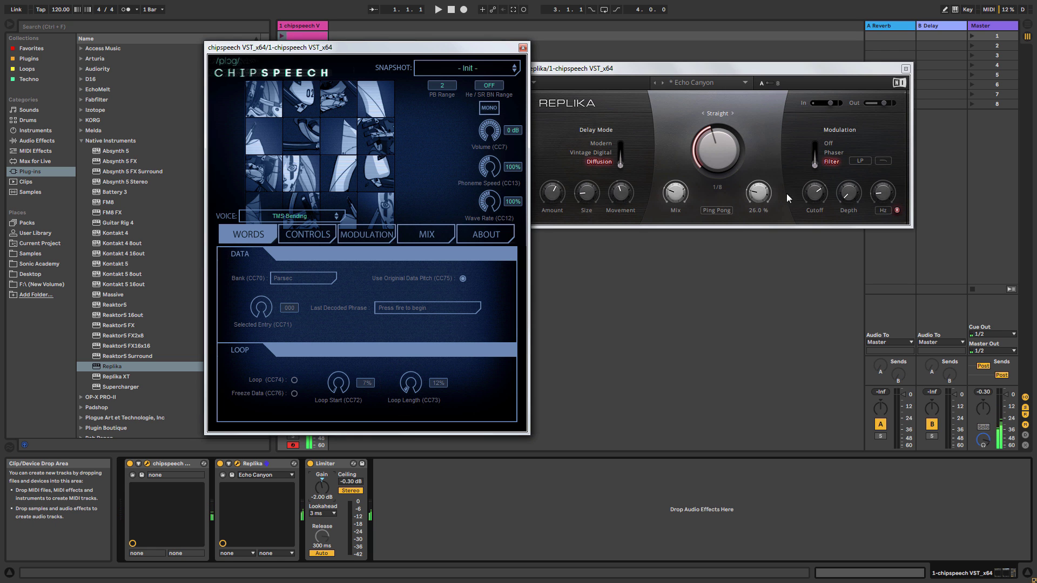
click(675, 192)
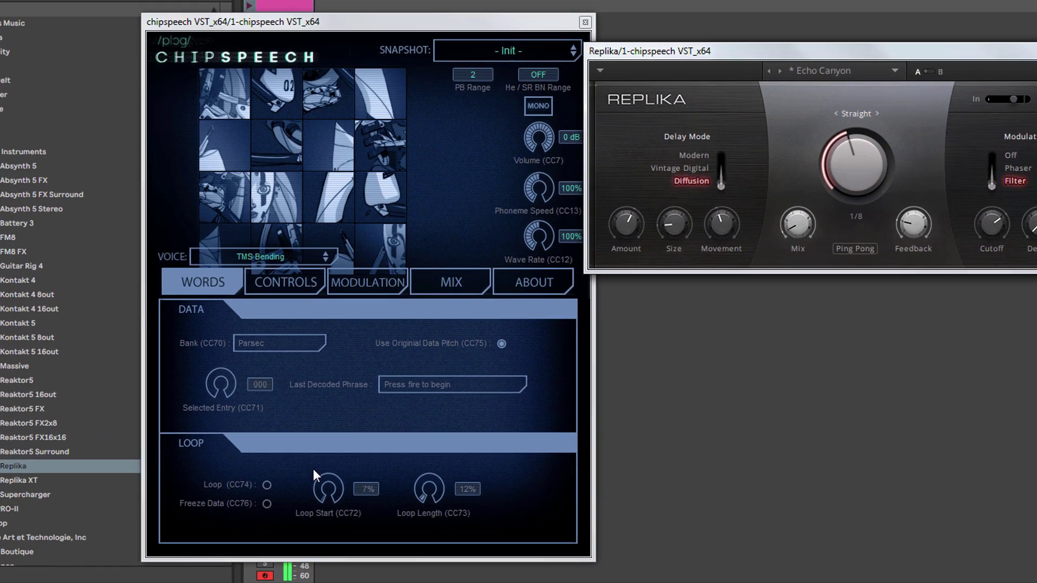
- Look through the voice categories and set the voice to Bert Gotrax from the Talker category
click(256, 258)
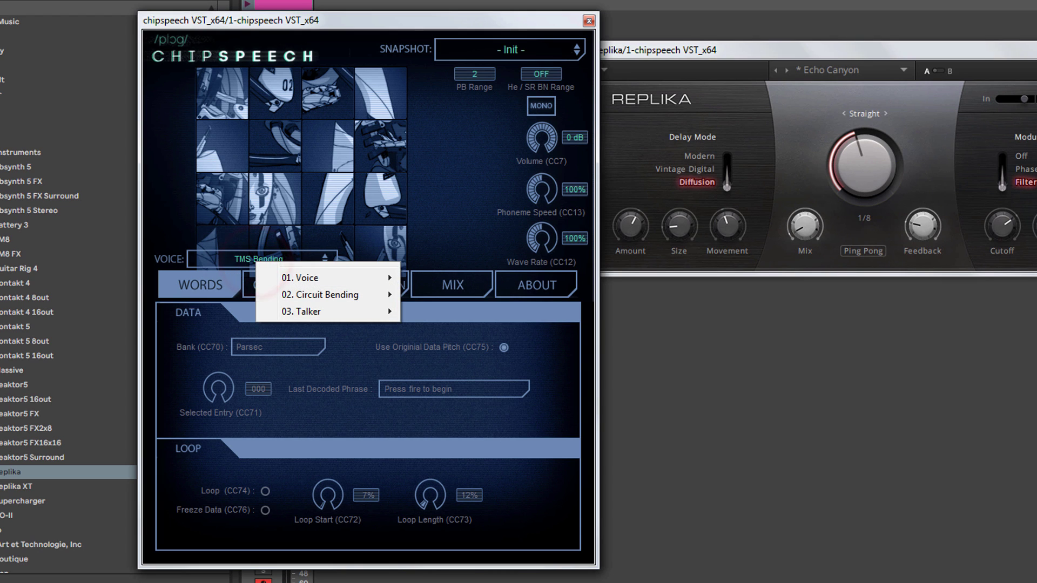
click(242, 491)
click(277, 264)
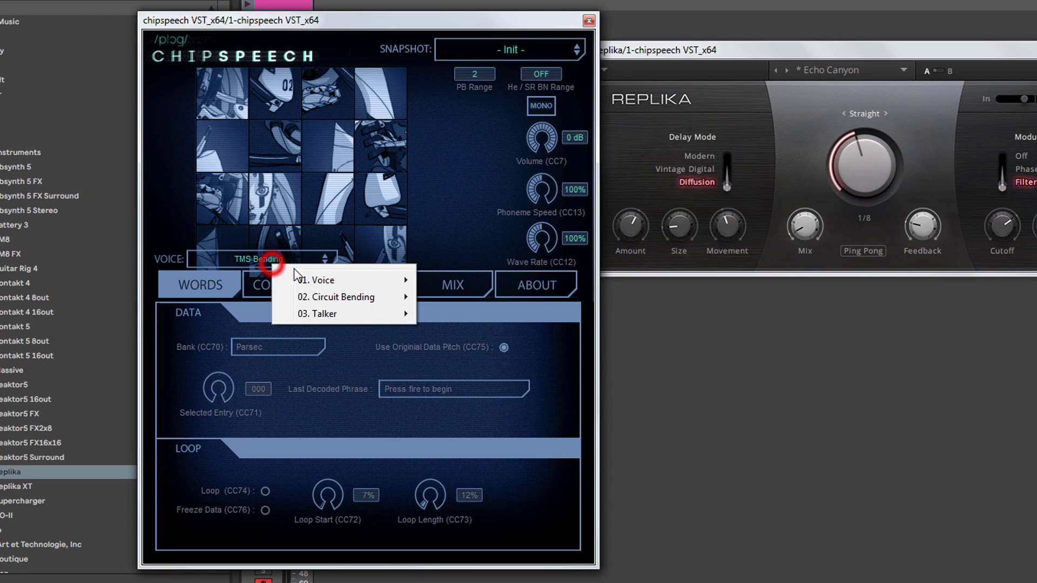
mouse_move(317, 280)
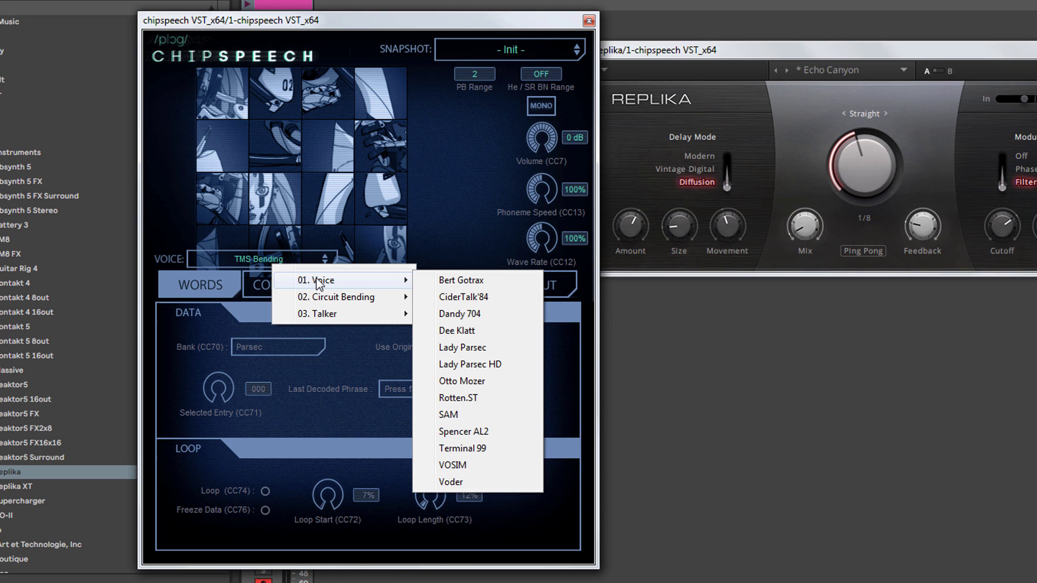
mouse_move(339, 296)
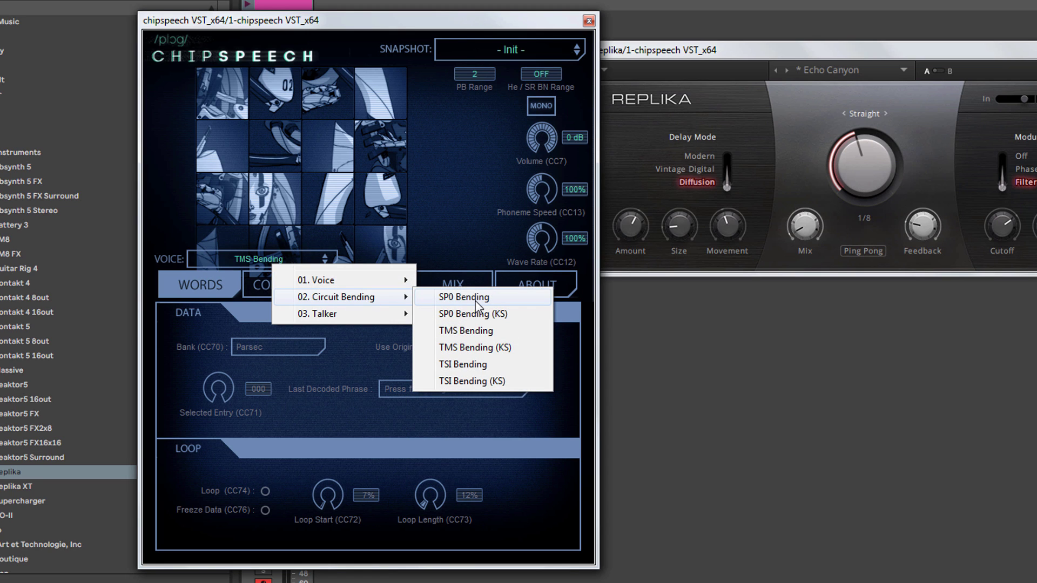
mouse_move(352, 317)
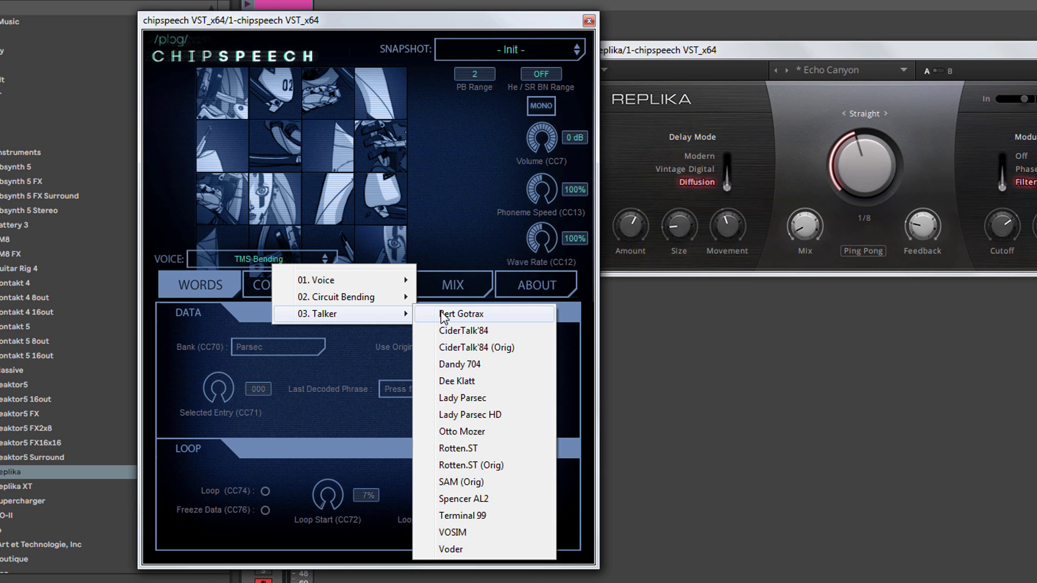
click(458, 315)
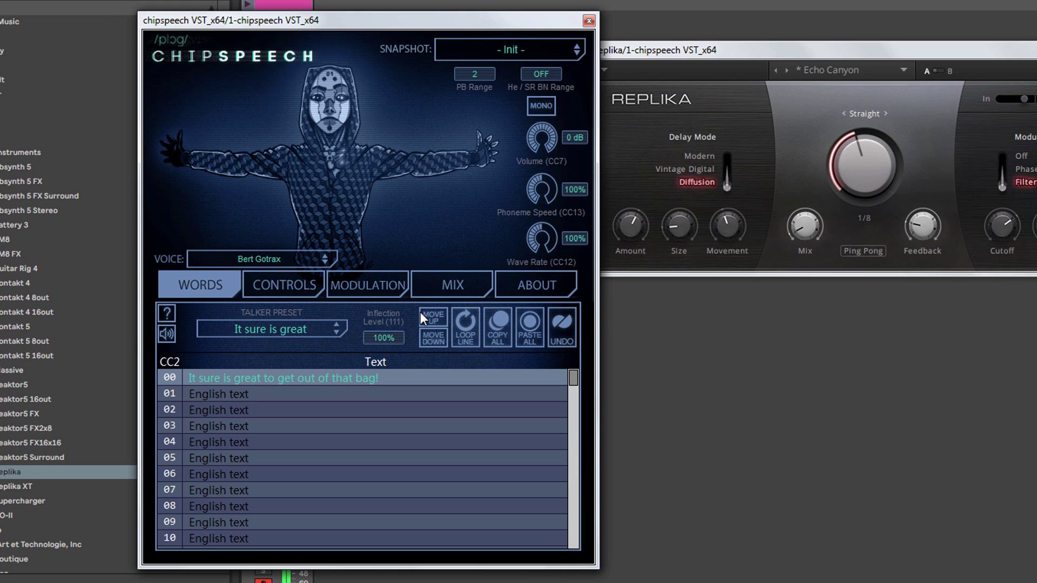
- Audition the following Talker voices in order, through CiderTalk'84 and Dandy 704 up to Dee Klatt
click(323, 263)
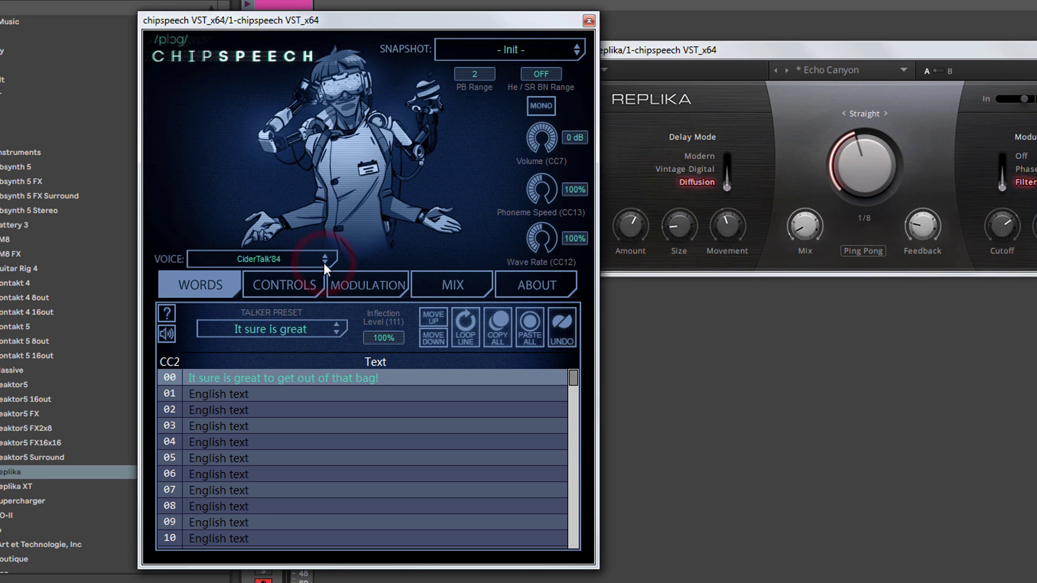
click(323, 263)
click(323, 264)
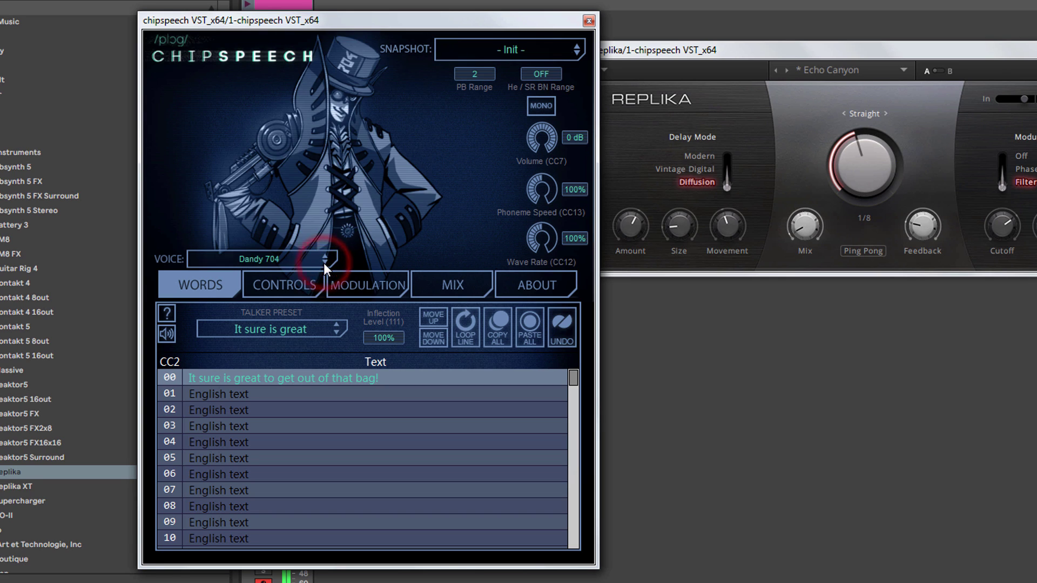
click(323, 263)
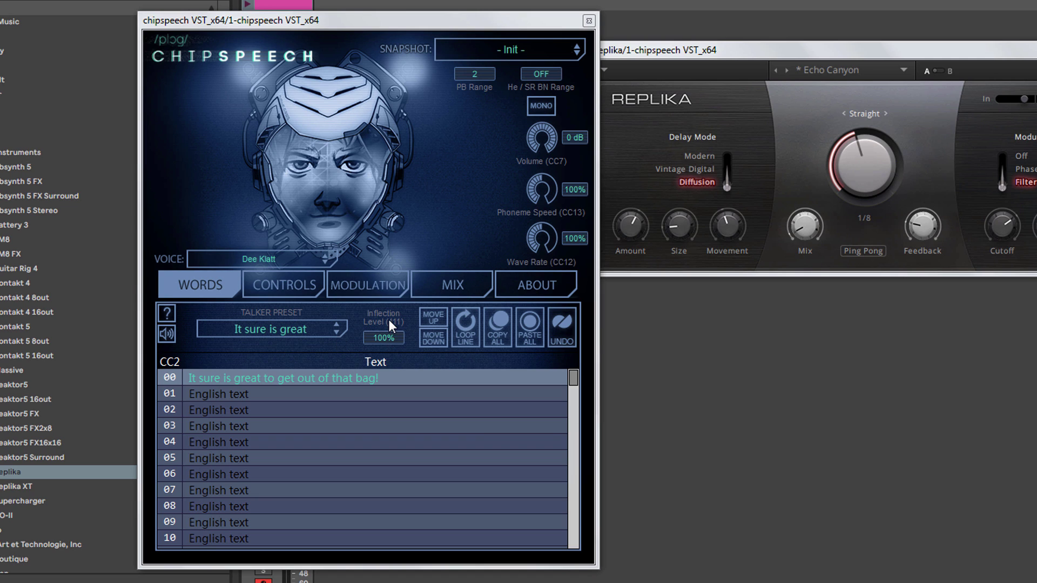
click(254, 267)
mouse_move(309, 313)
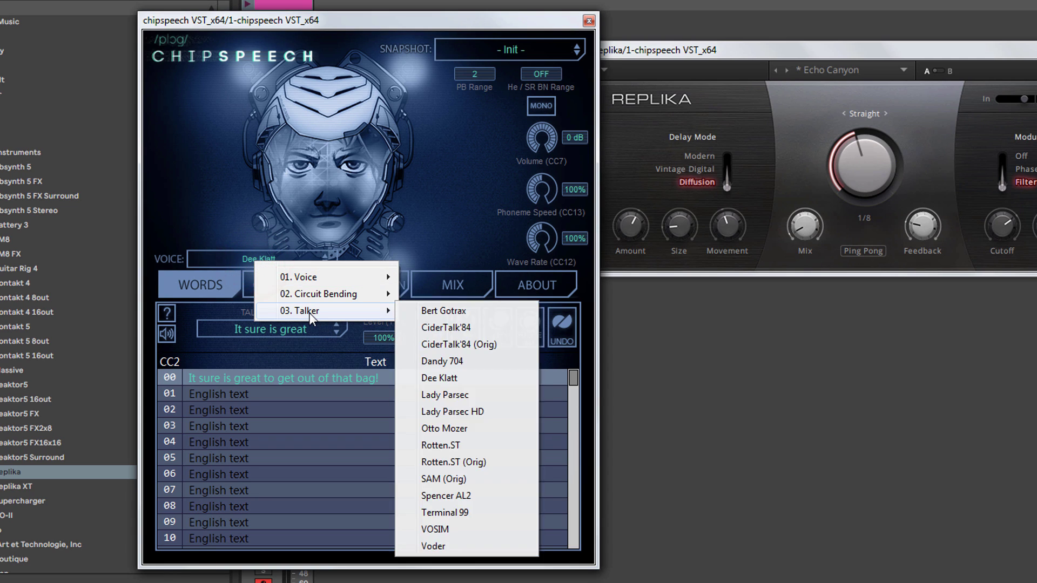
click(310, 356)
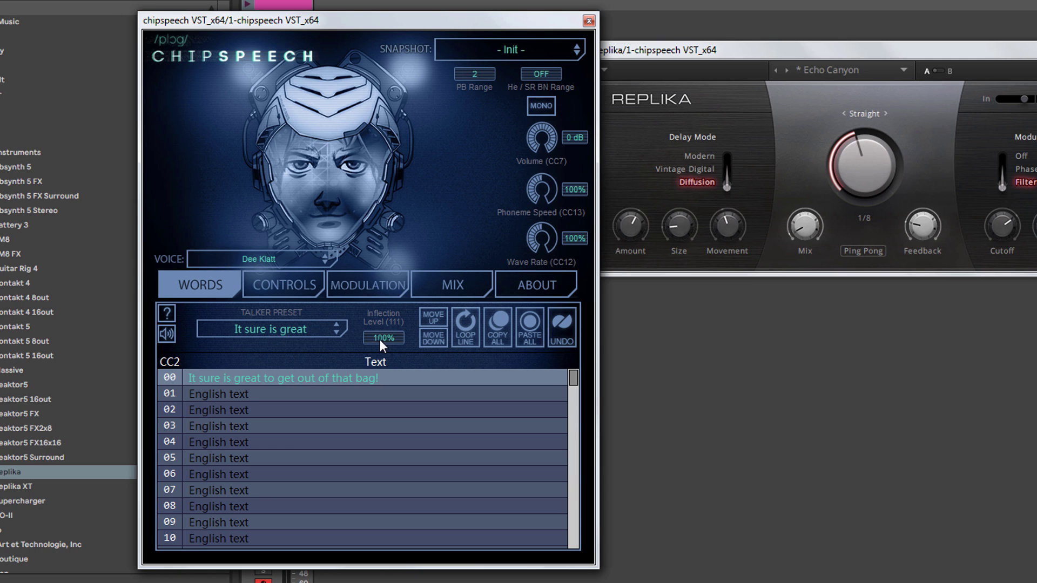
- Try a lower Inflection Level on Dee Klatt and raise it to 200%
drag(381, 340, 376, 408)
mouse_move(371, 396)
mouse_down()
mouse_move(374, 357)
mouse_move(371, 409)
mouse_up()
drag(381, 340, 381, 177)
- Advance the voice past Lady Parsec to Lady Parsec HD and set the Inflection Level to 106%
click(325, 261)
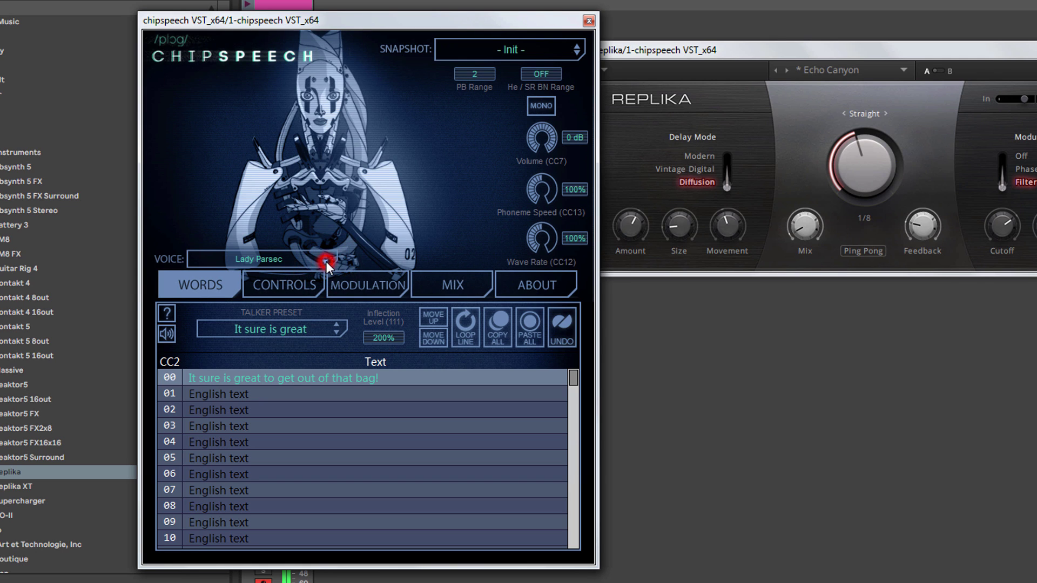
click(326, 262)
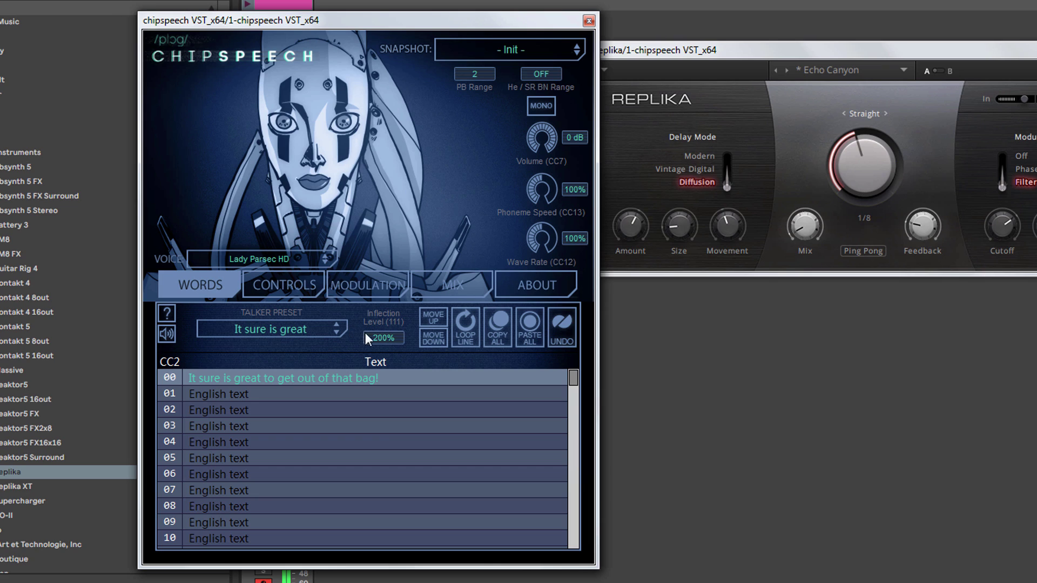
drag(378, 334, 365, 432)
drag(381, 338, 370, 248)
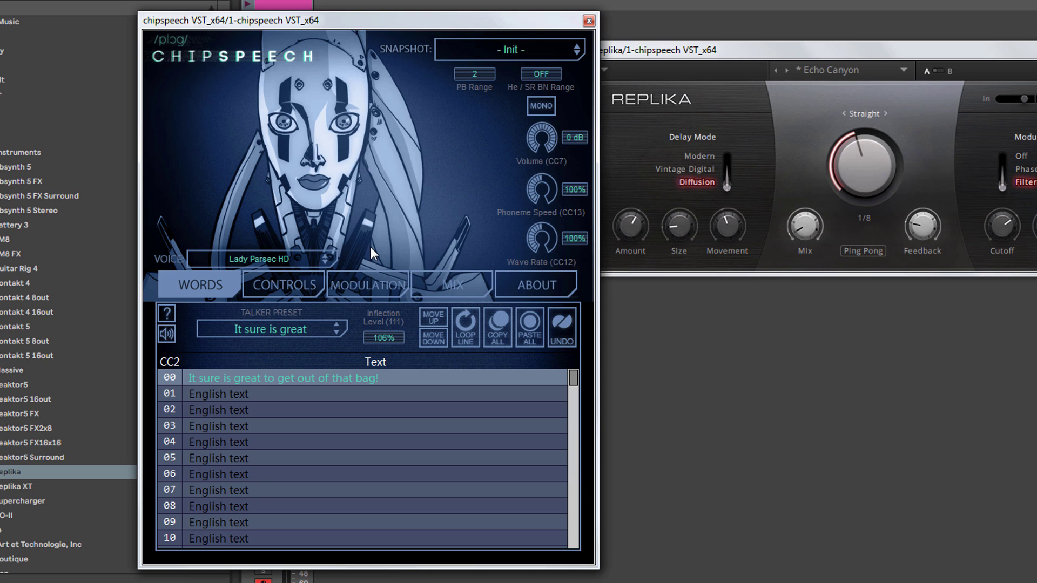